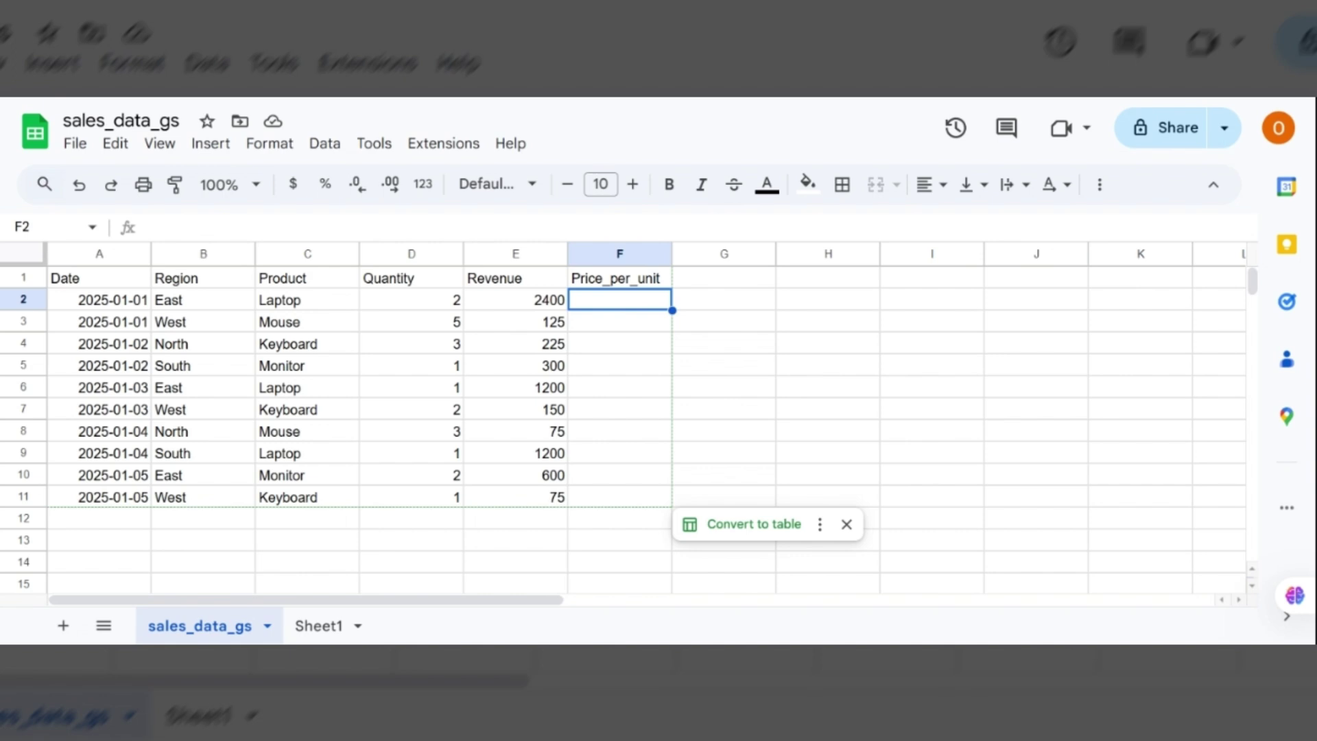
Enter =ARRAYFORMULA(D2:D/E2:E) in cell F2 to fill the Price_per_unit column.
text(=)
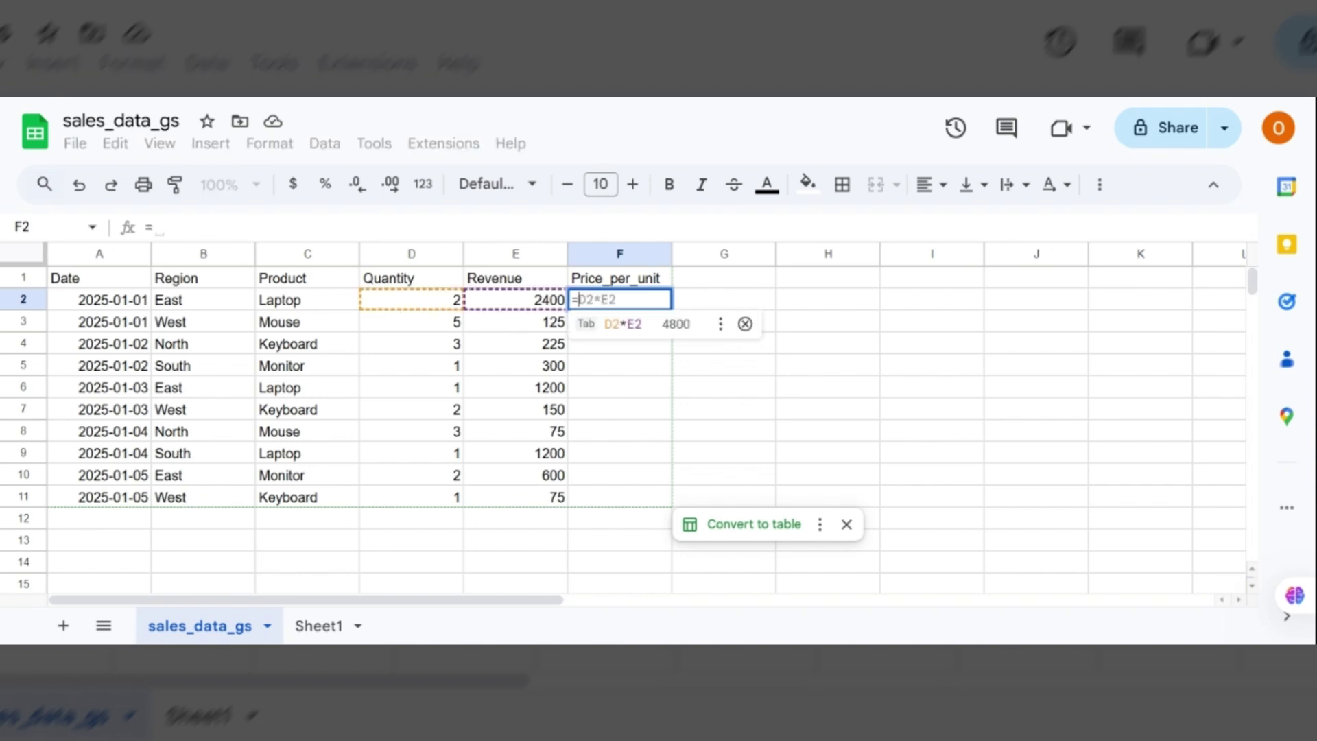
text(arr)
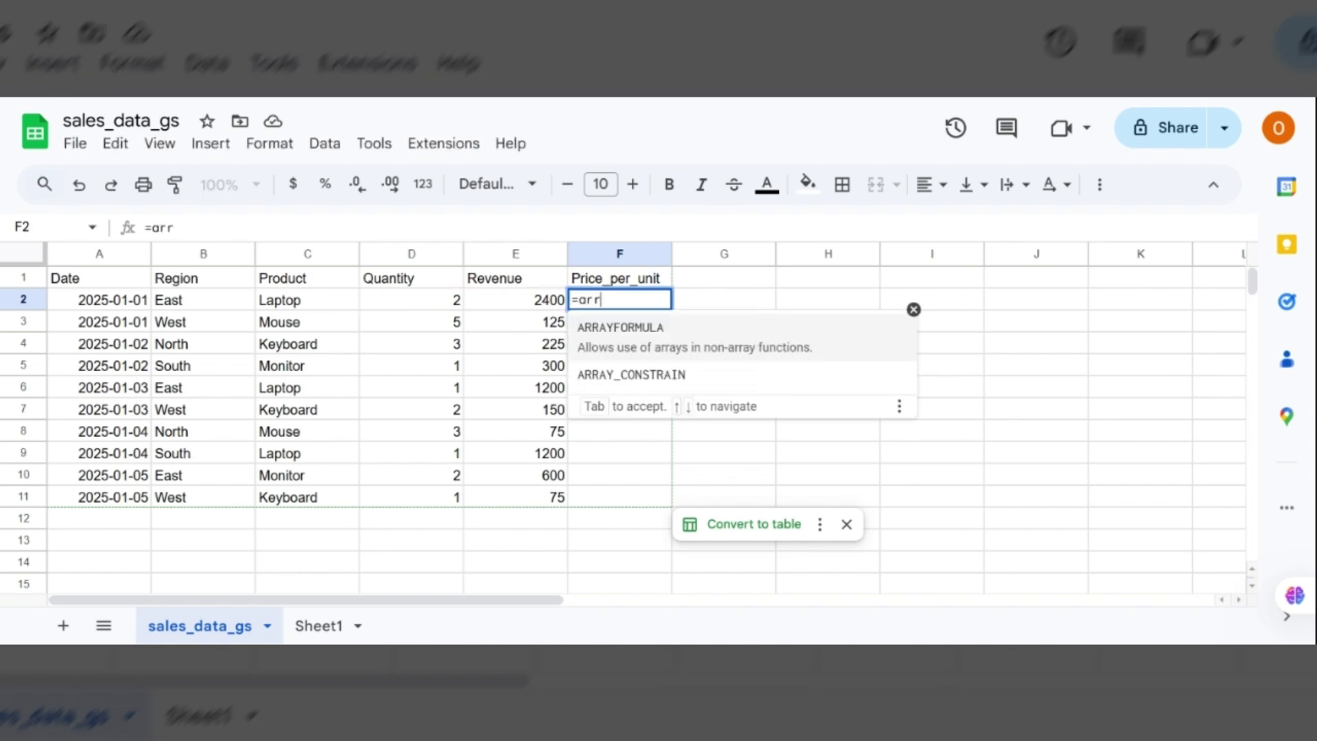
click(705, 334)
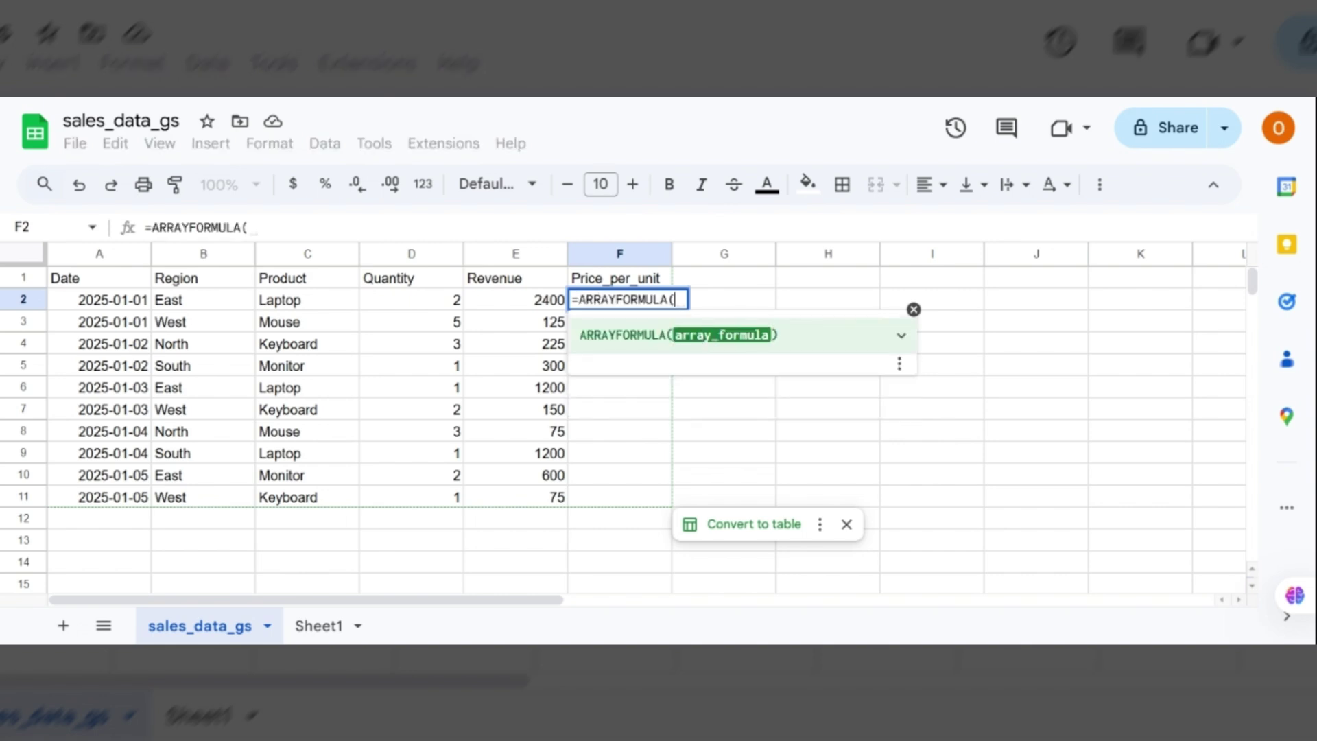
text(D2)
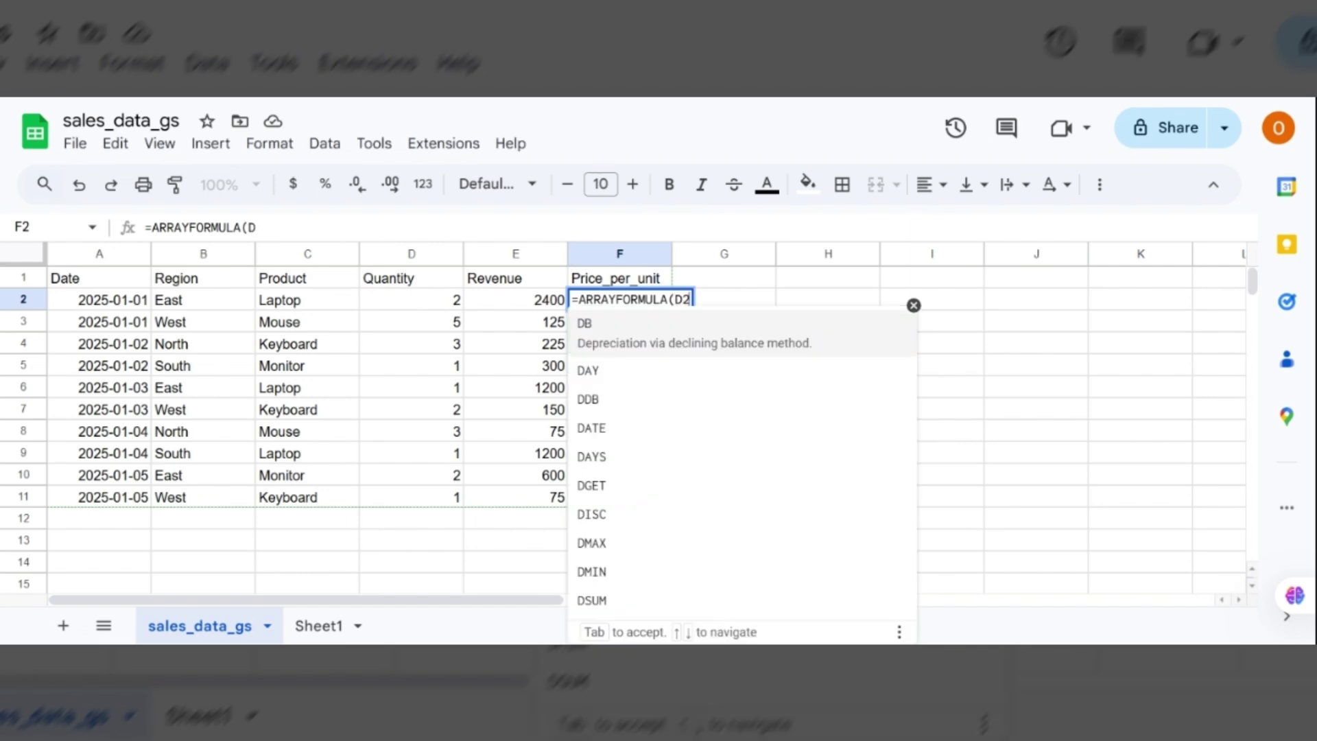
text(:@)
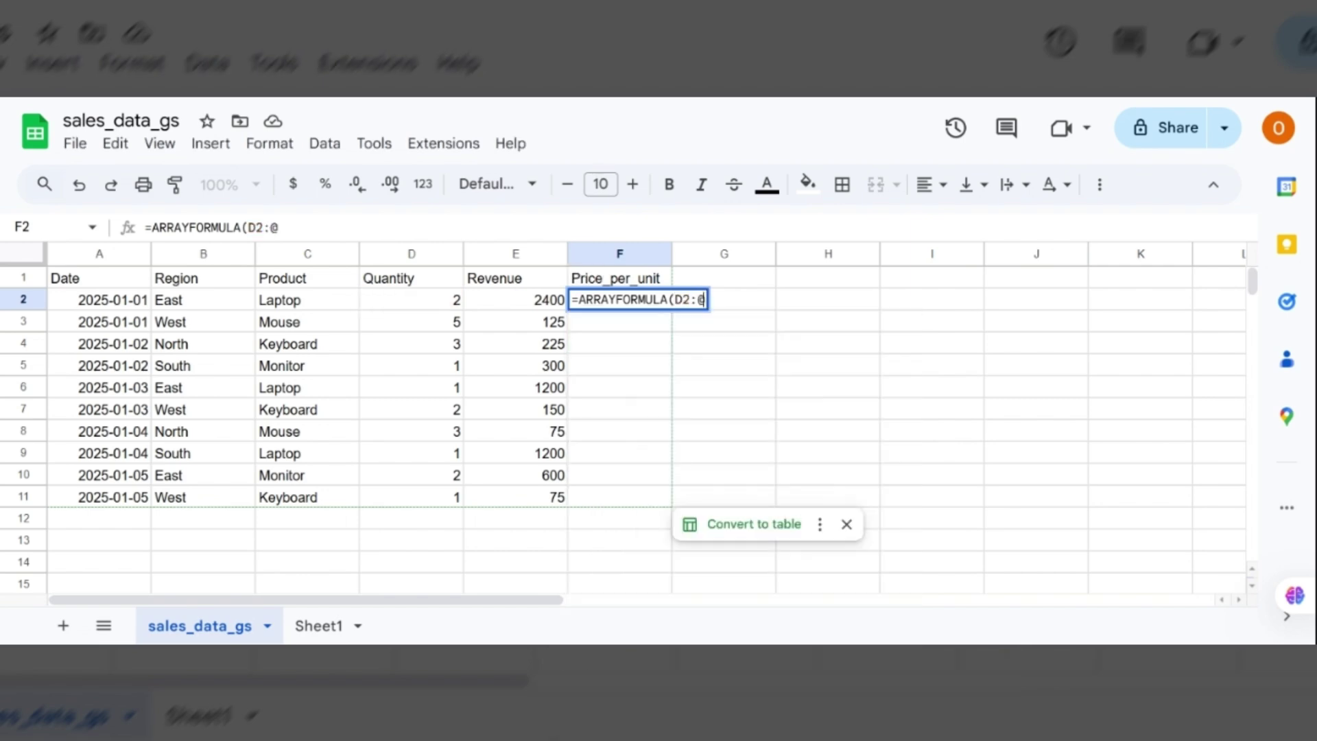
key(BackSpace)
text(2)
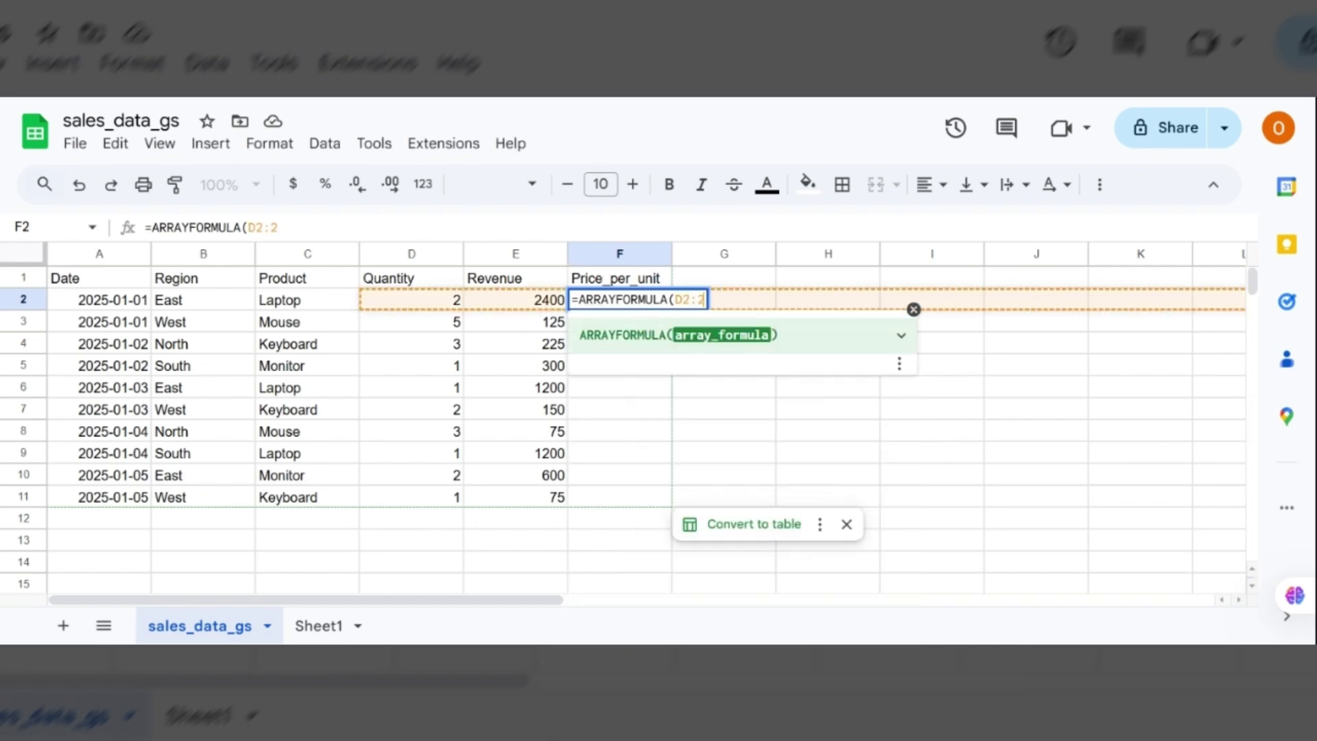
text(/)
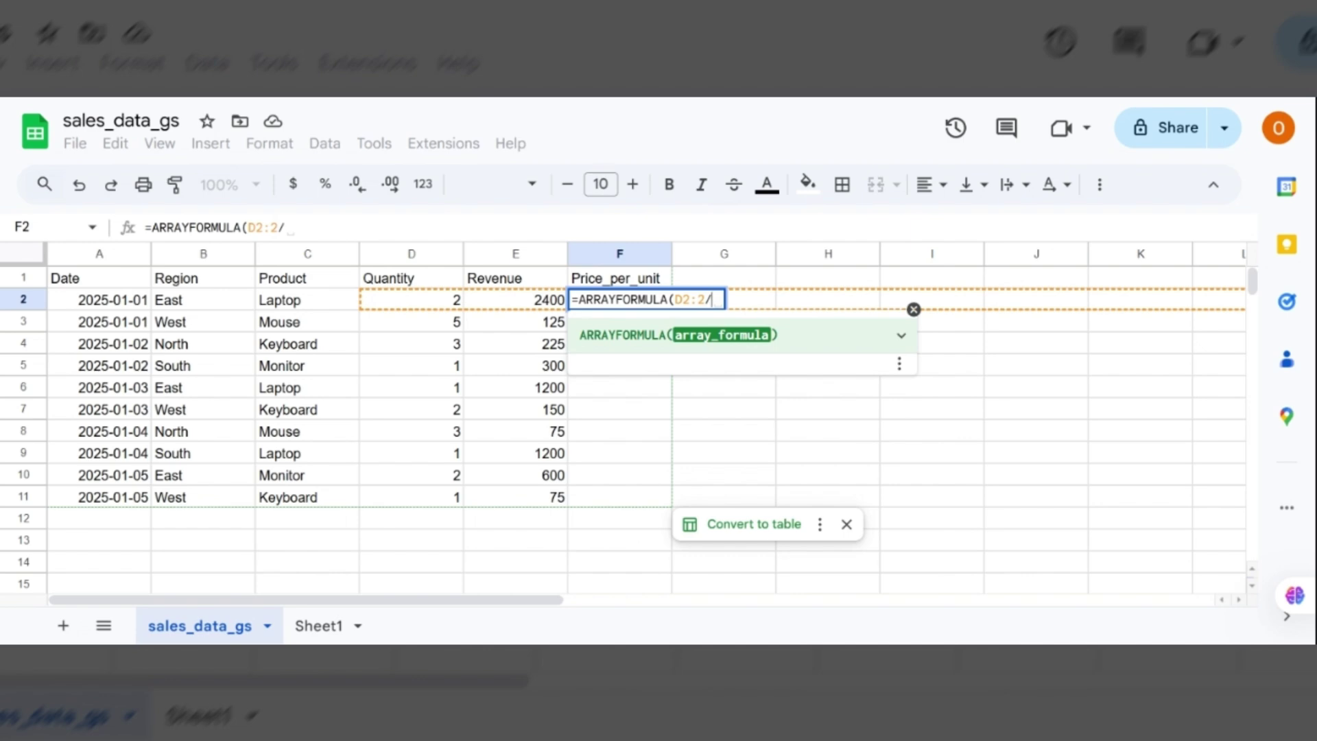
text(E2)
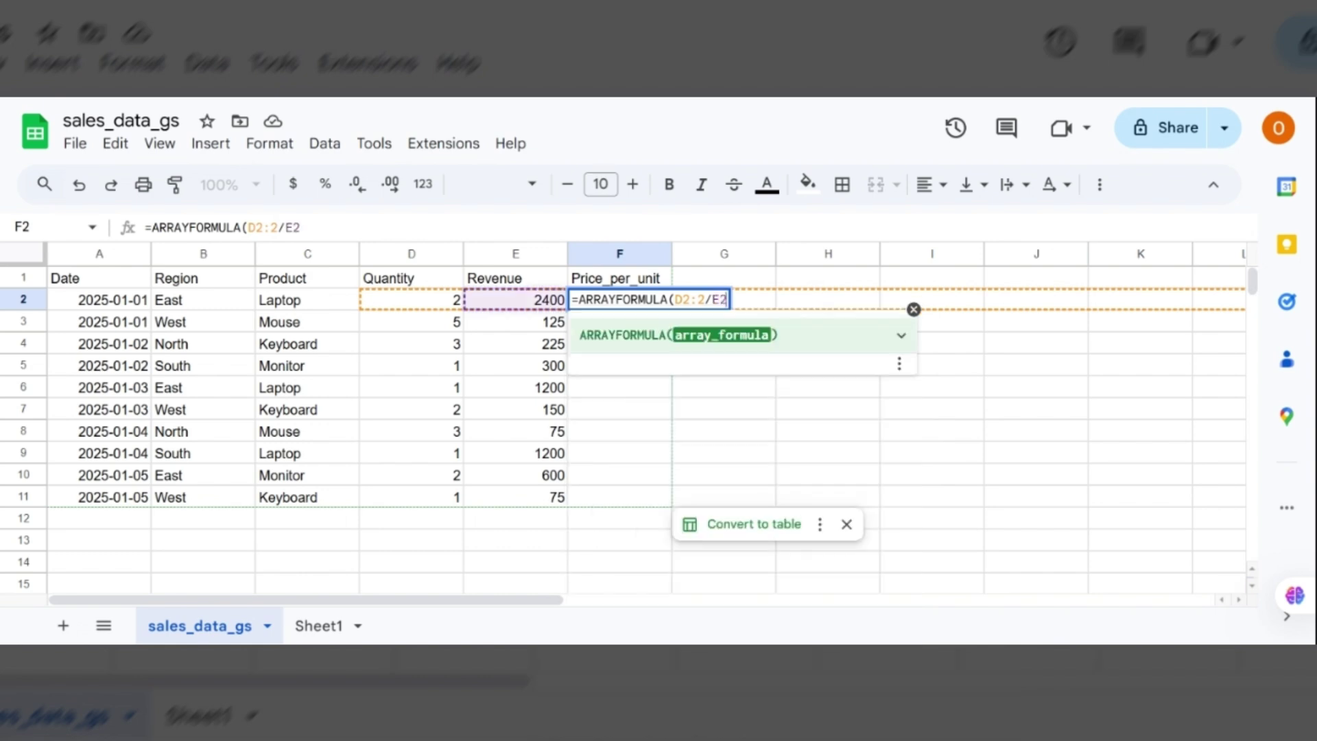
key(Return)
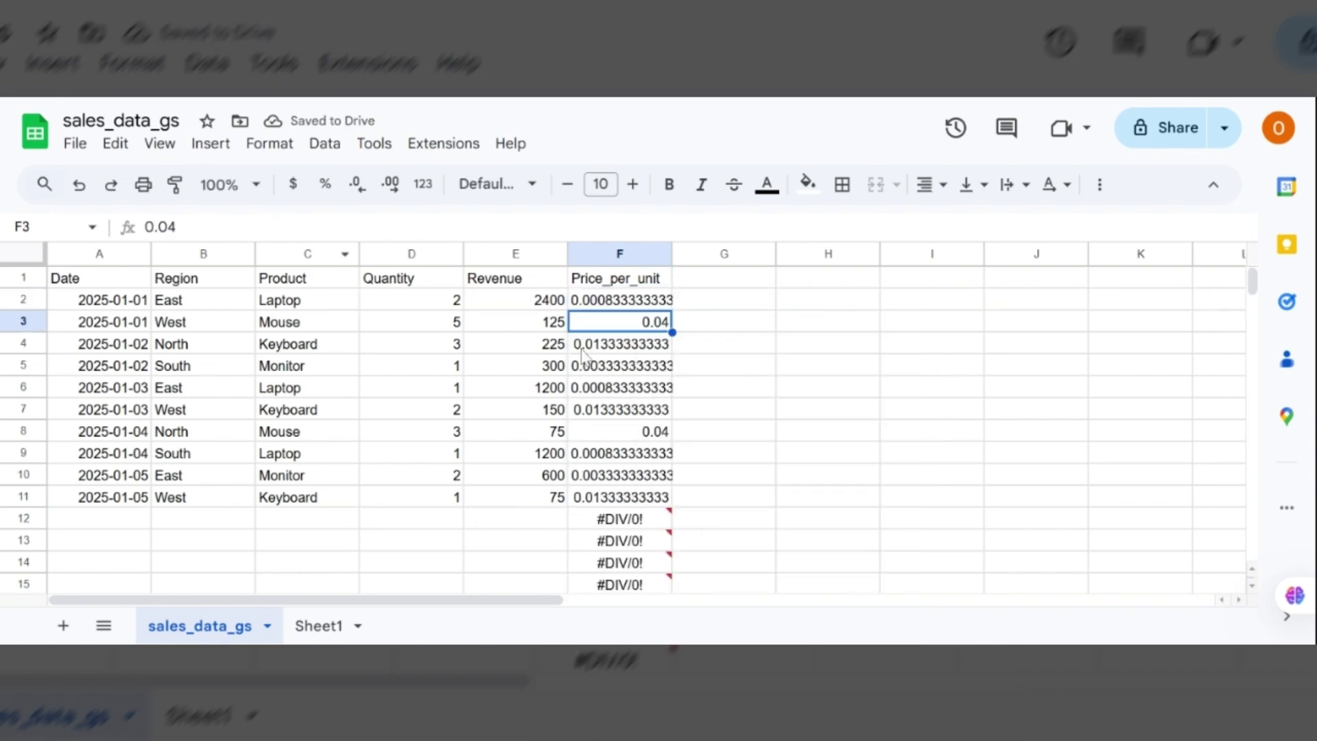
click(621, 309)
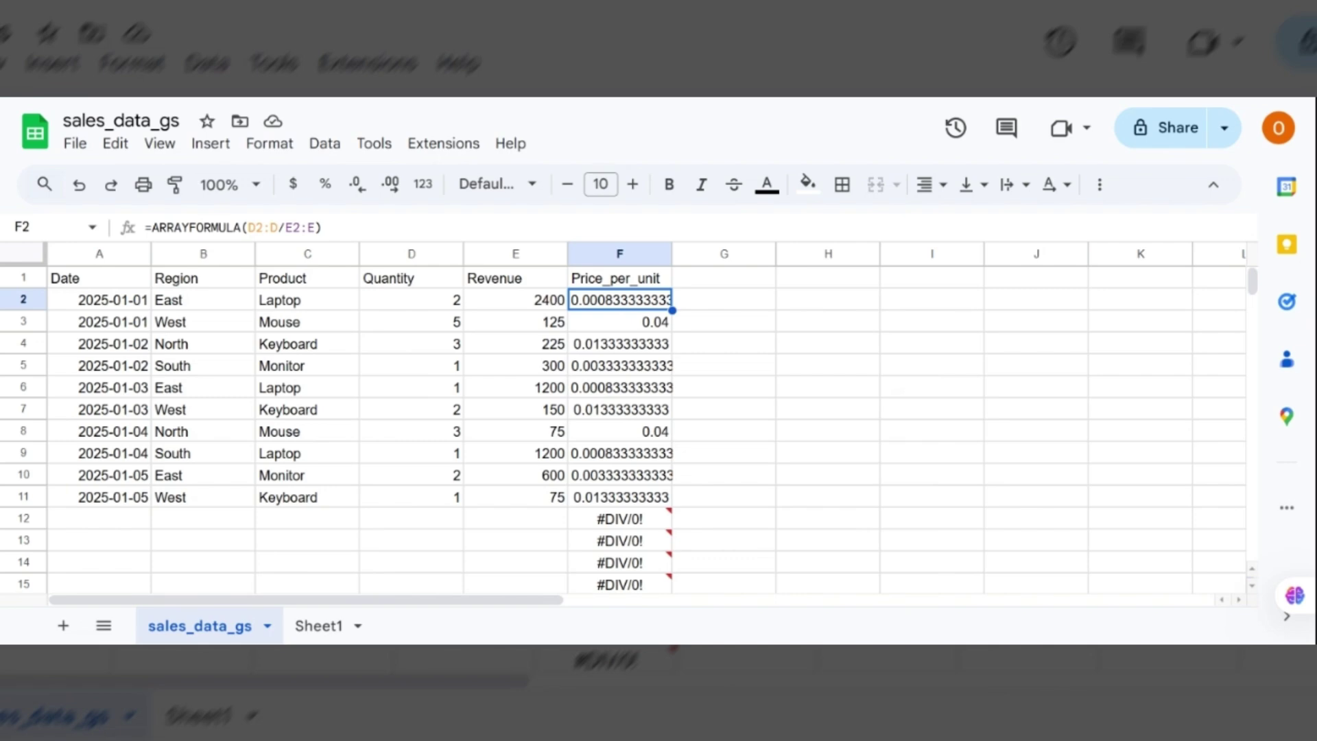
Add a quantity of 3 and a revenue of 350 in row 12.
click(429, 518)
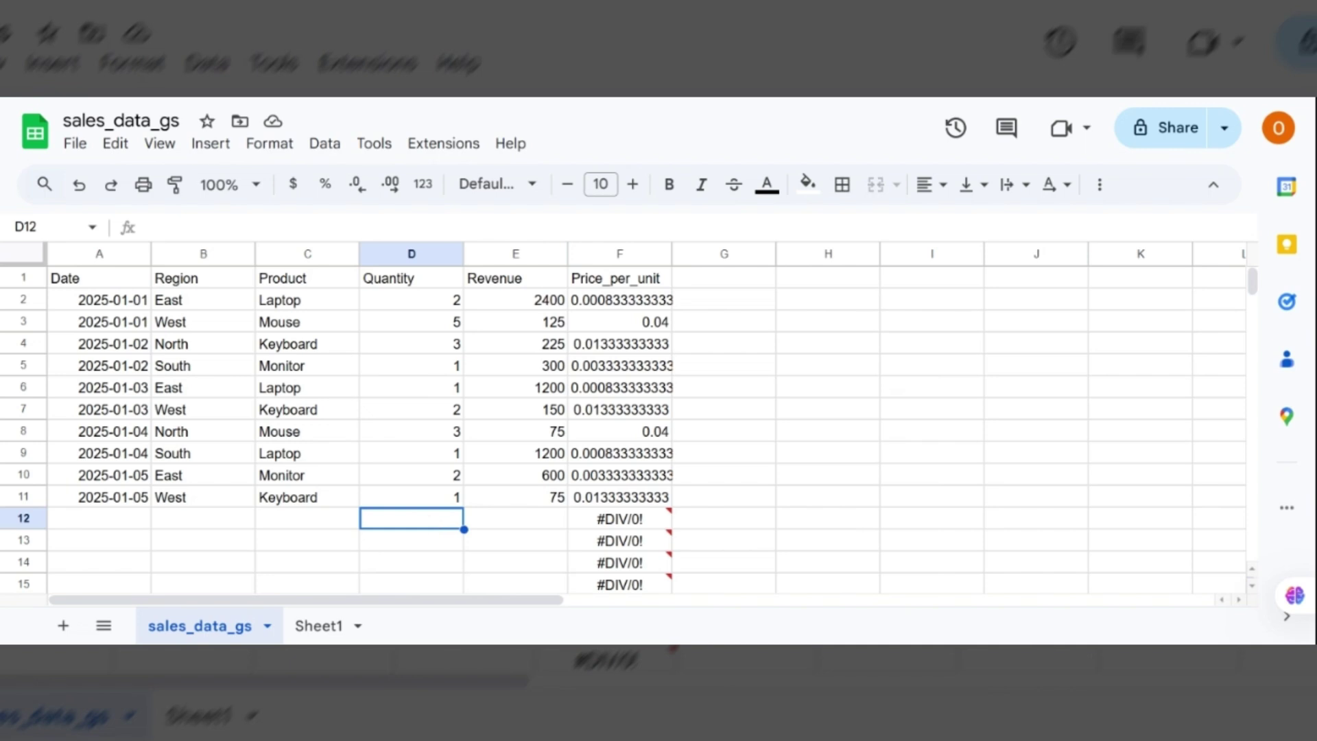
text(3)
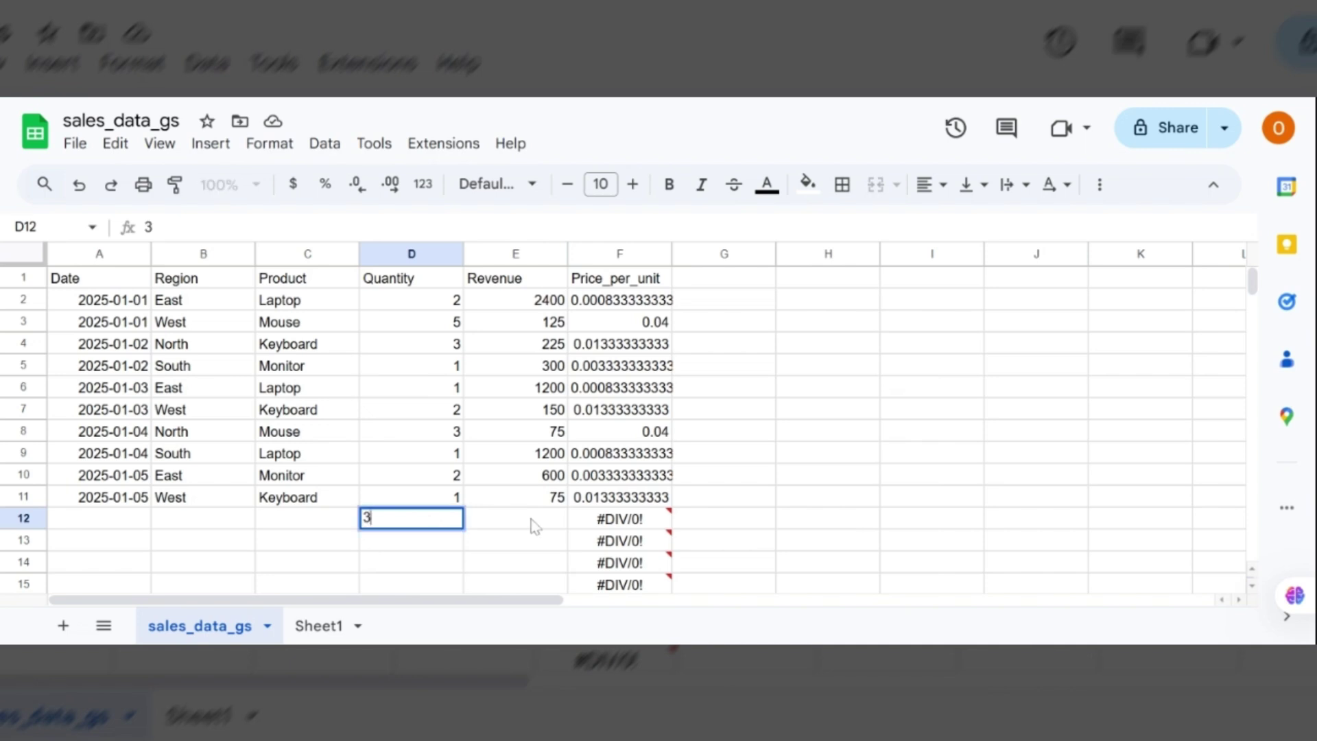
click(535, 526)
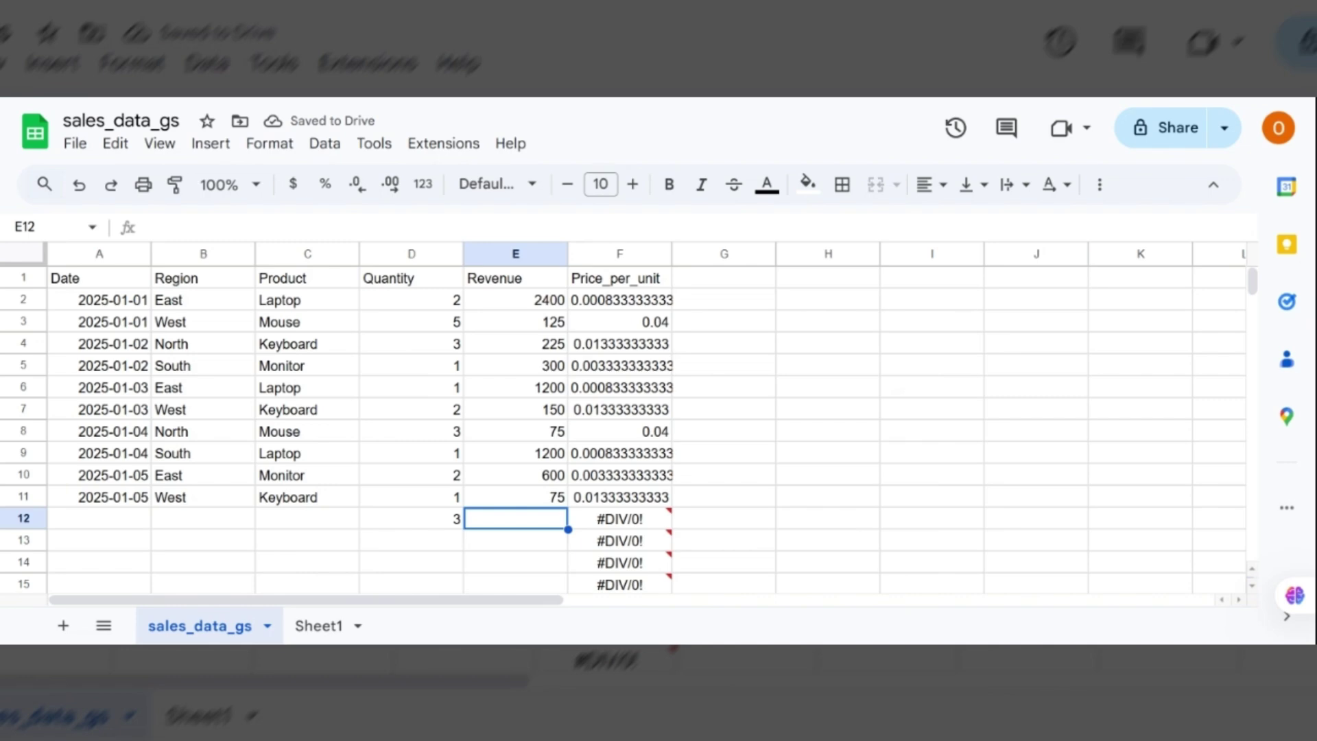
text(350)
key(Return)
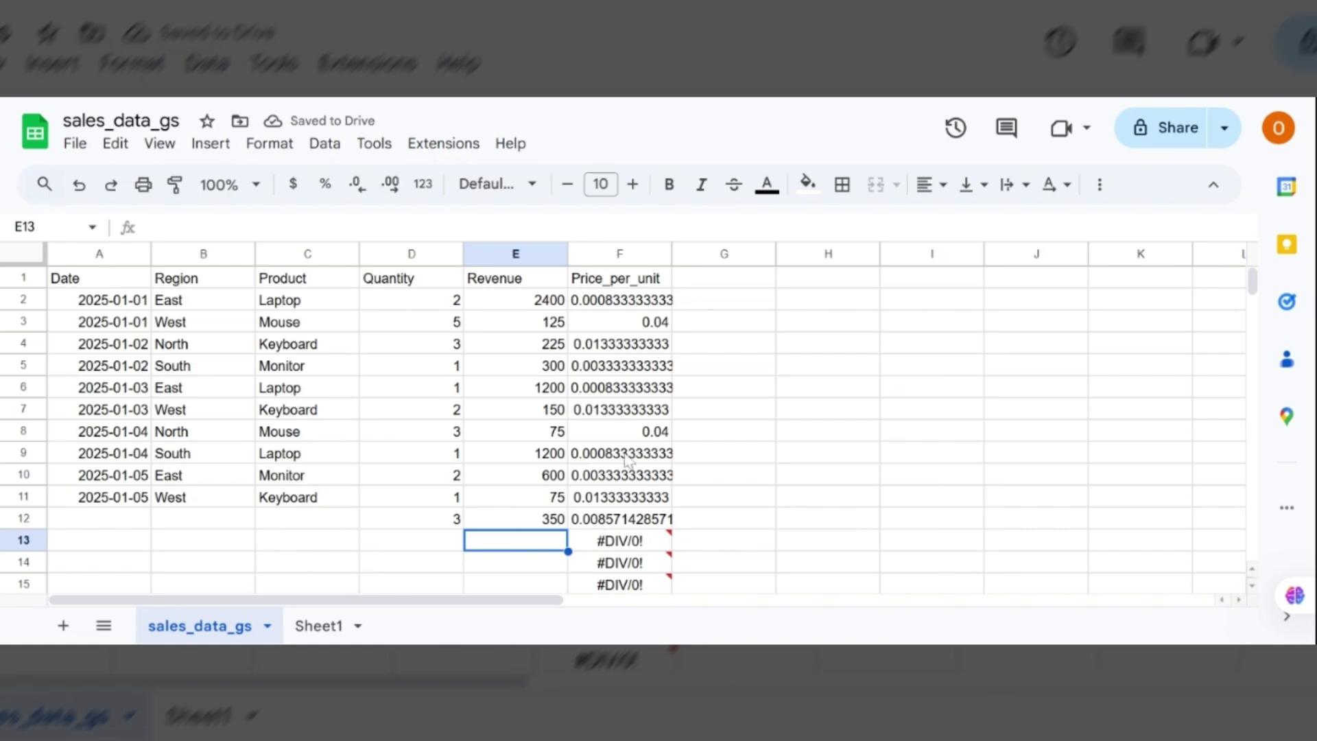
Add a quantity of 5 and a revenue of 200 in row 13.
click(429, 545)
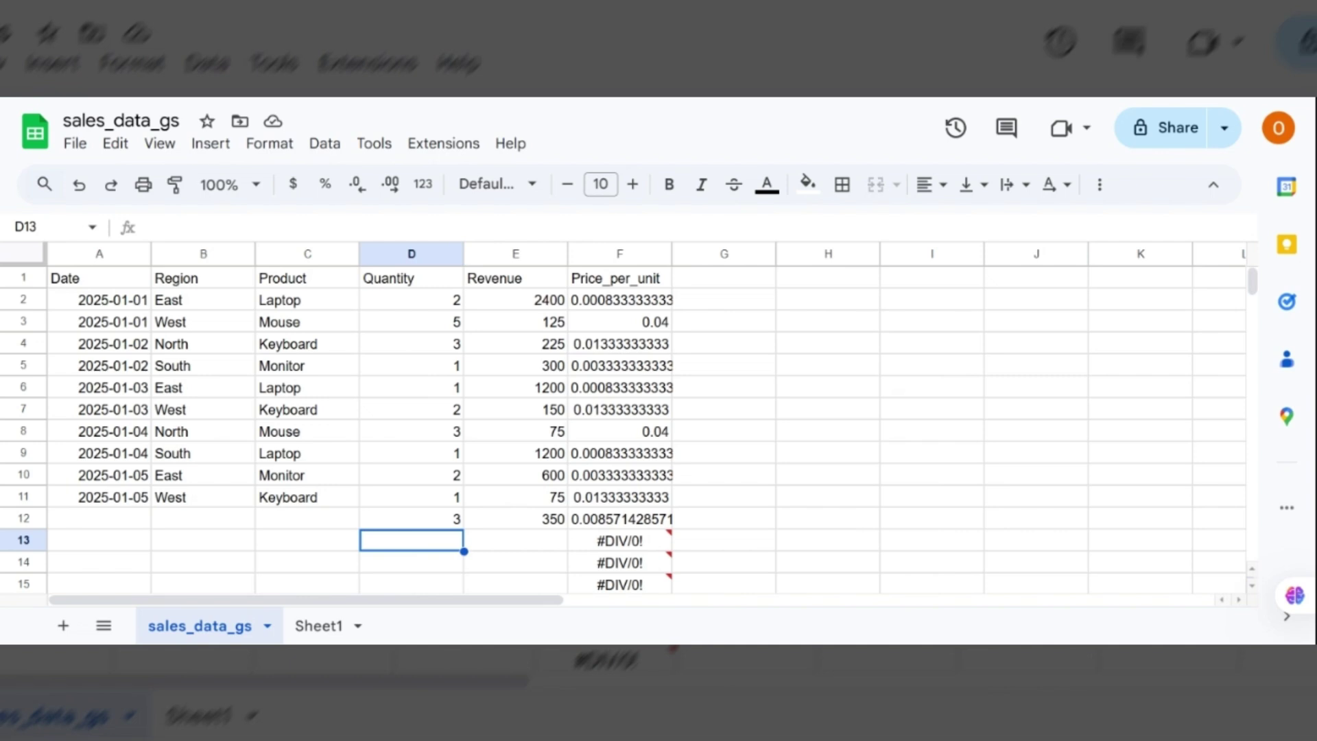
text(5)
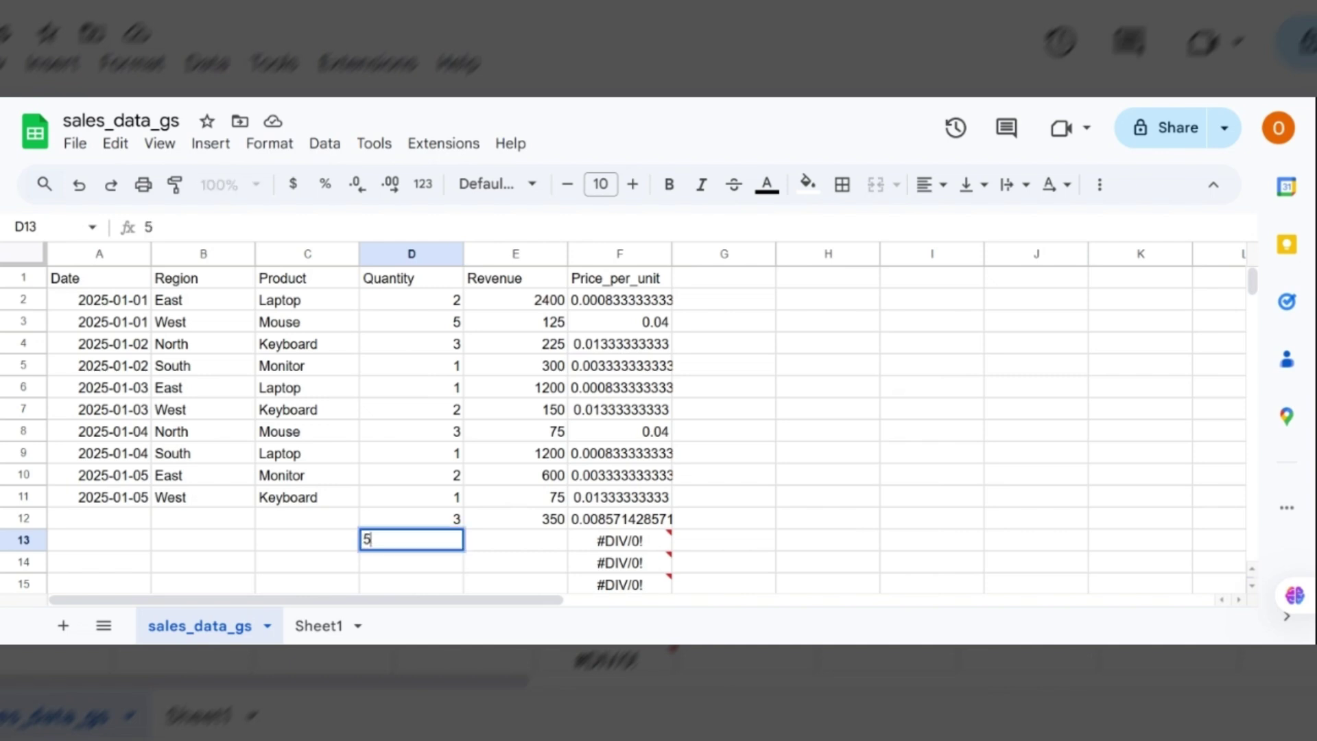
key(Tab)
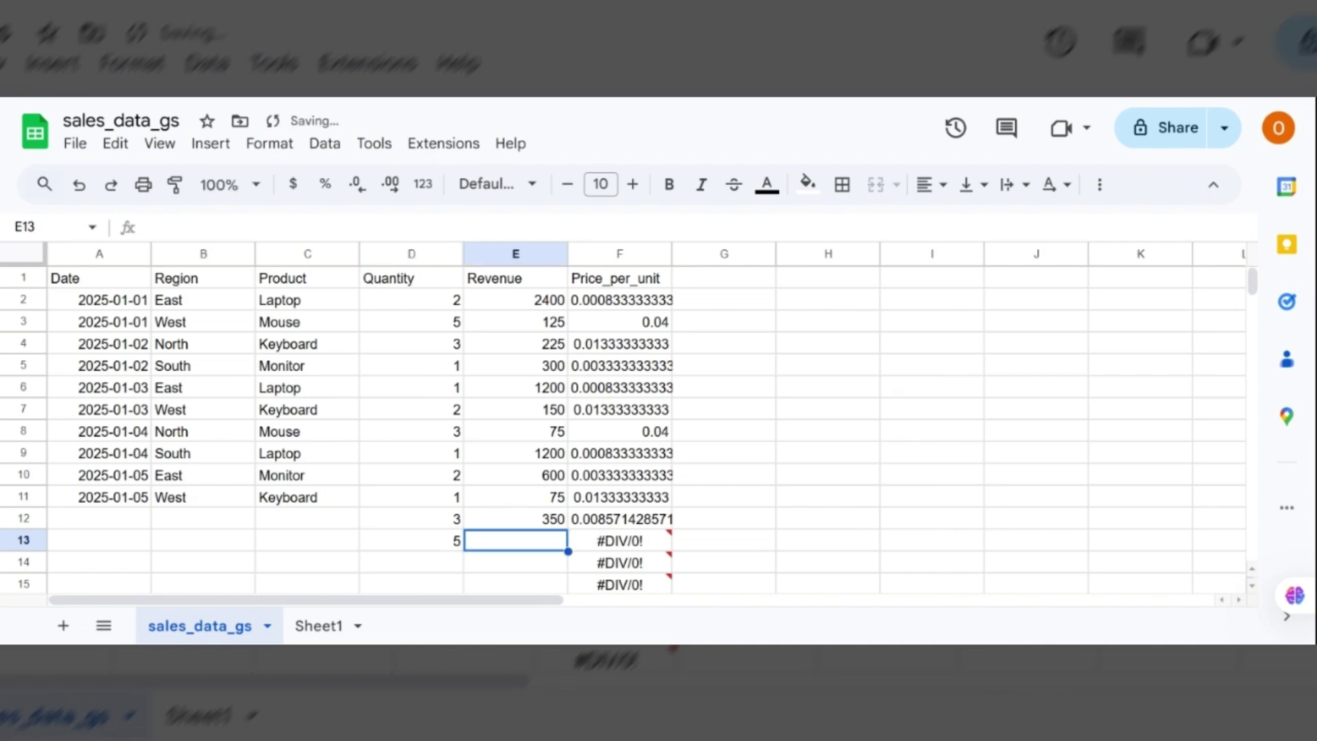
text(200)
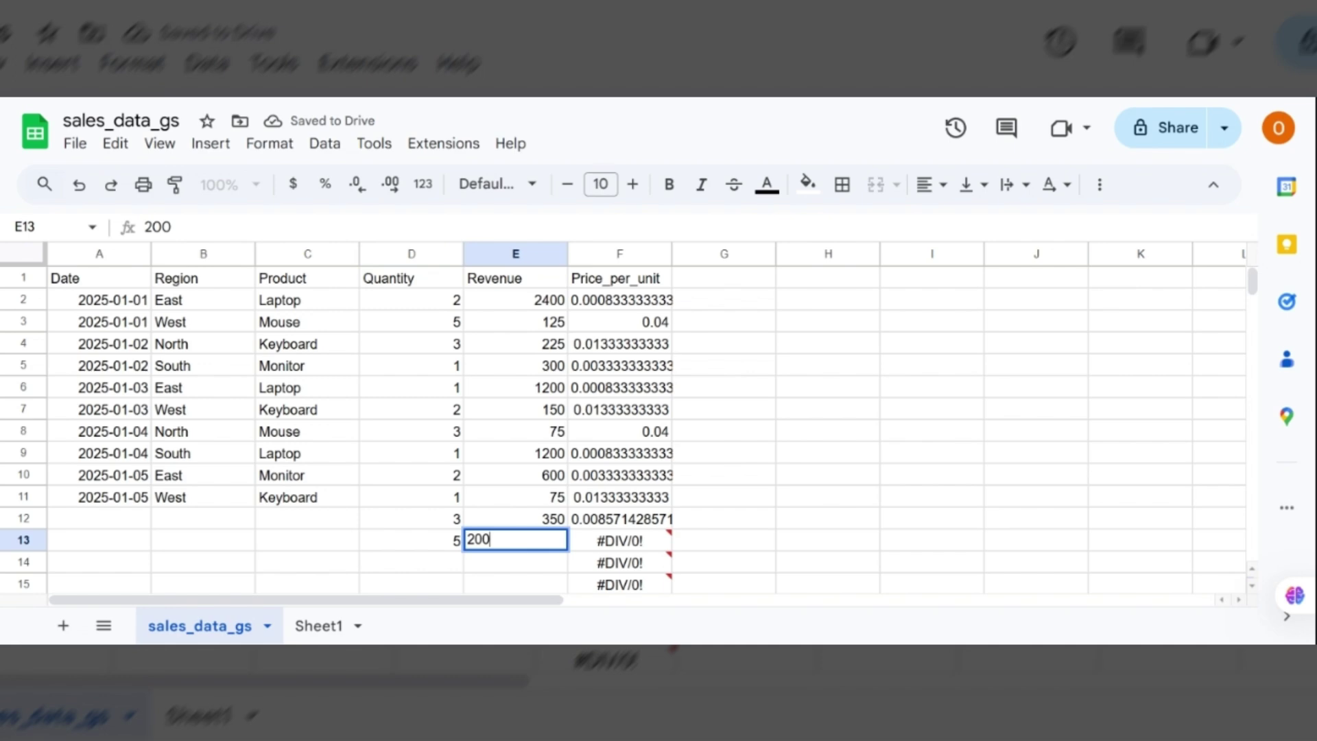
key(Return)
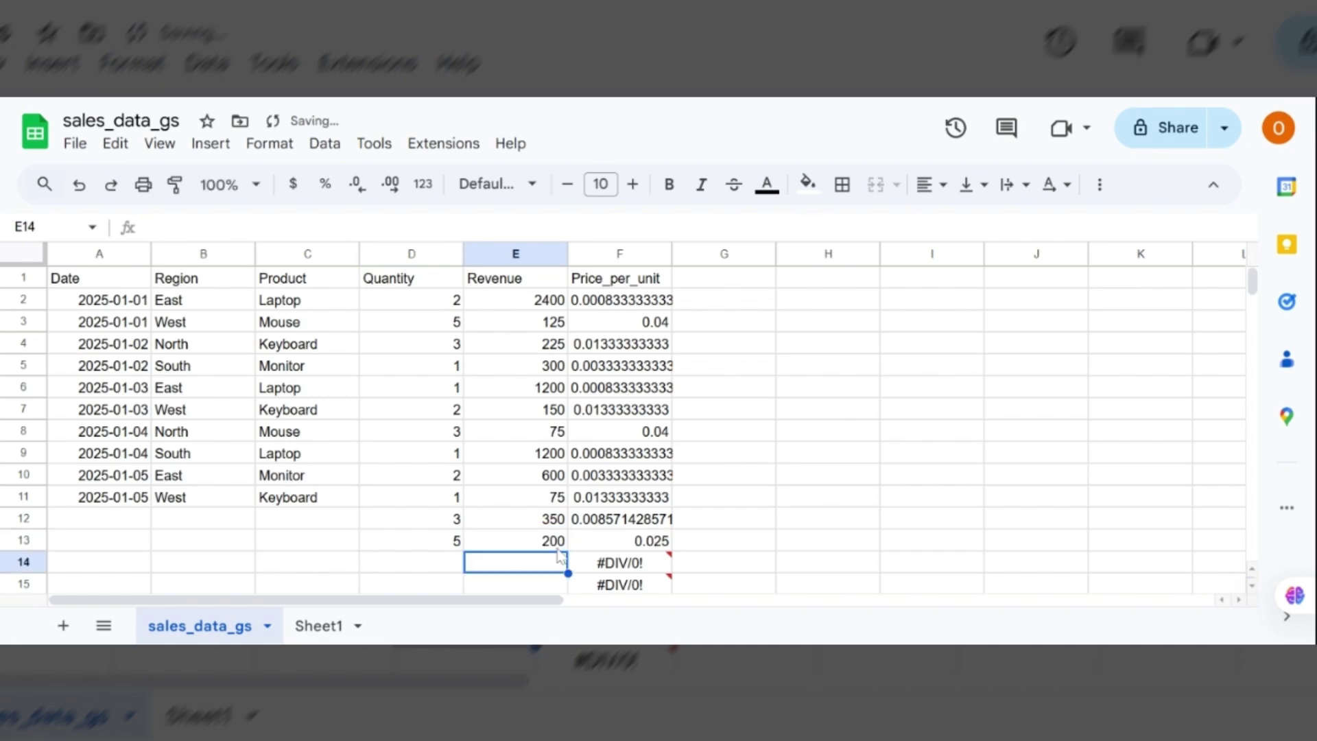
click(447, 570)
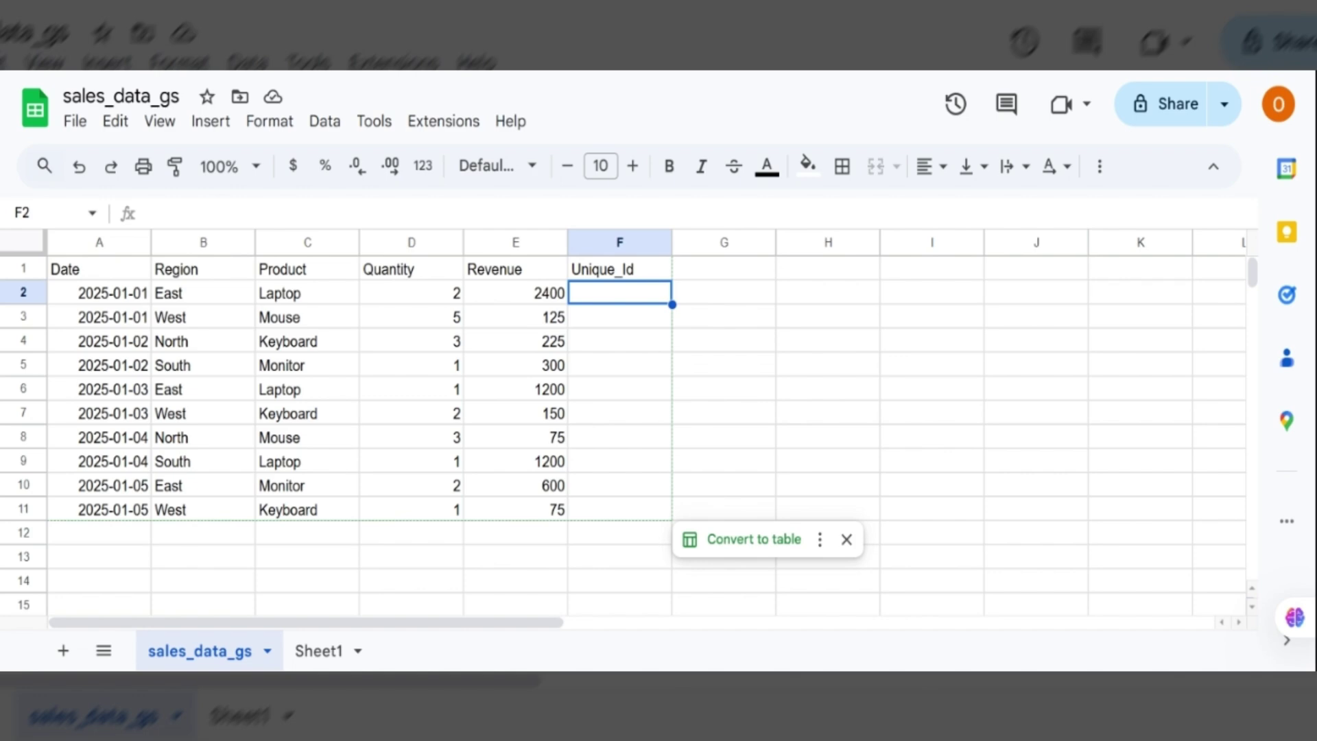
Enter =ARRAYFORMULA(A2:A & "-"& C2:C) in cell F2 to build the Unique_Id column from date and product.
key(Return)
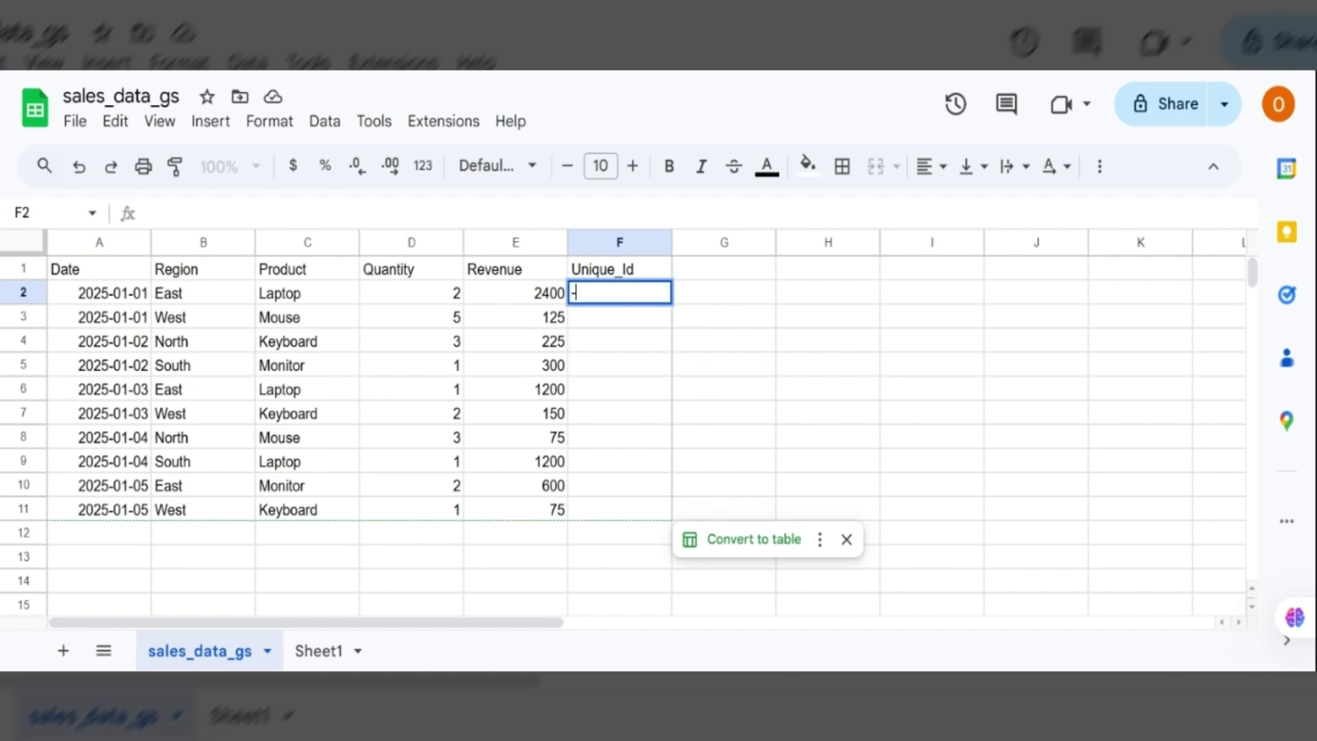
text(=)
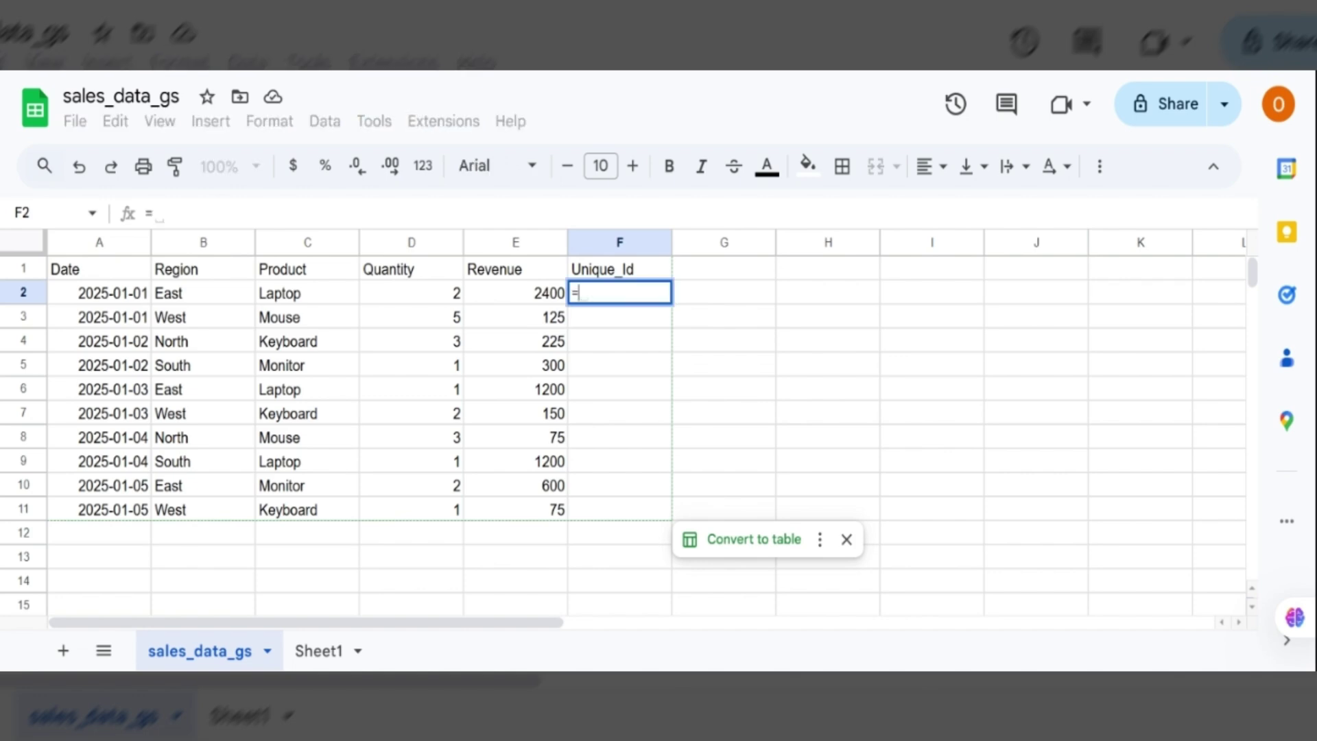
text(orr)
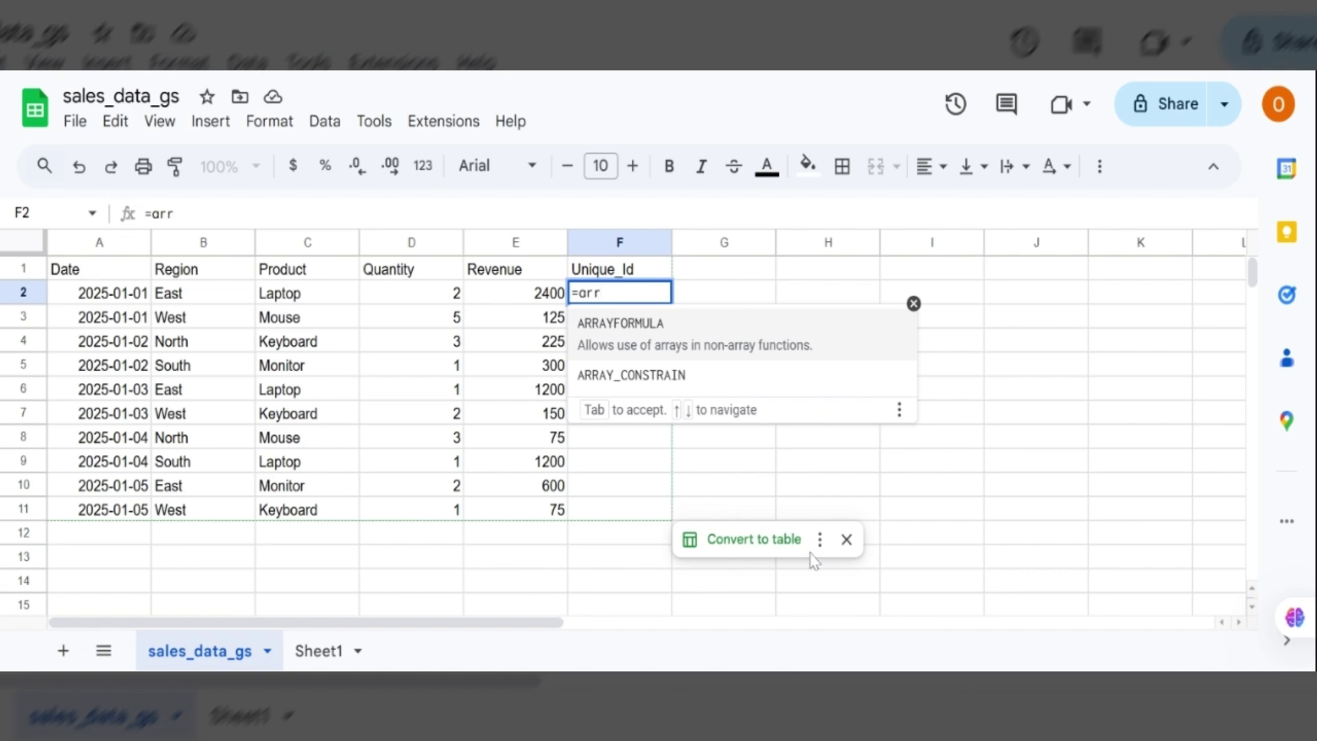
click(793, 345)
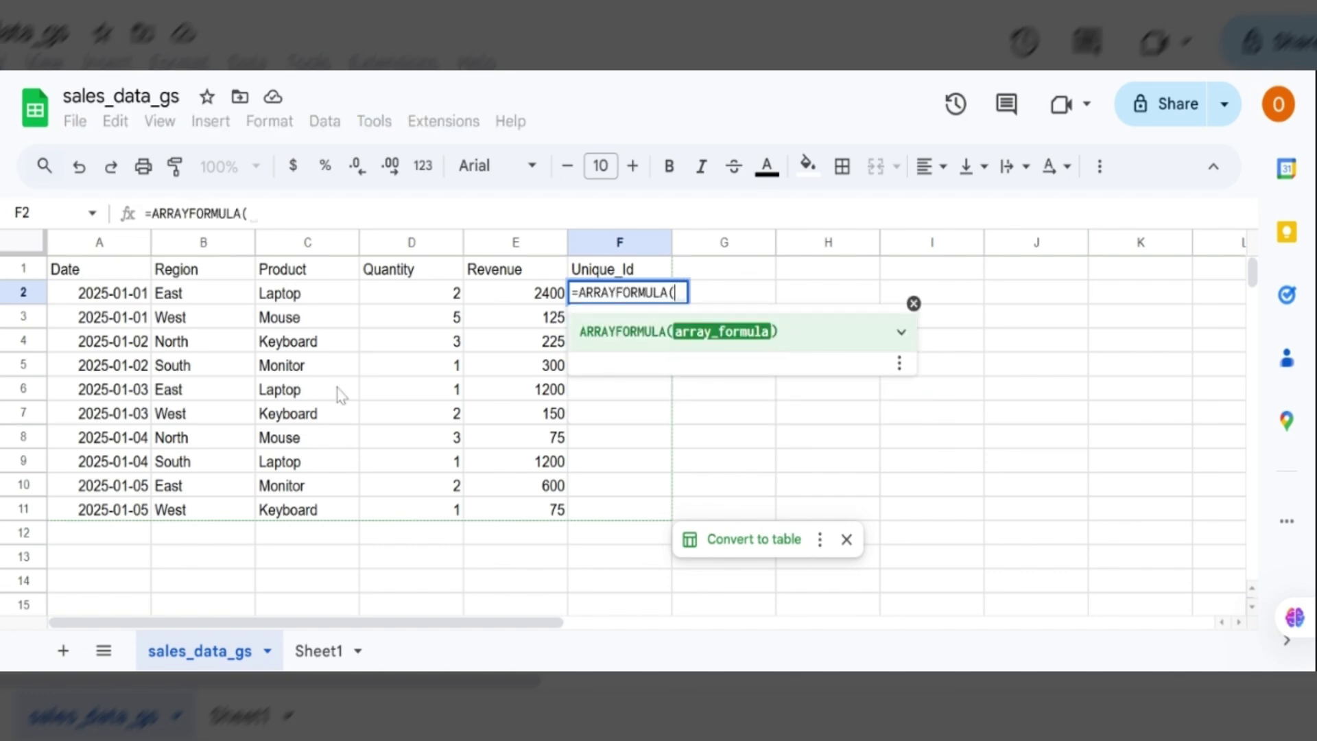
click(117, 300)
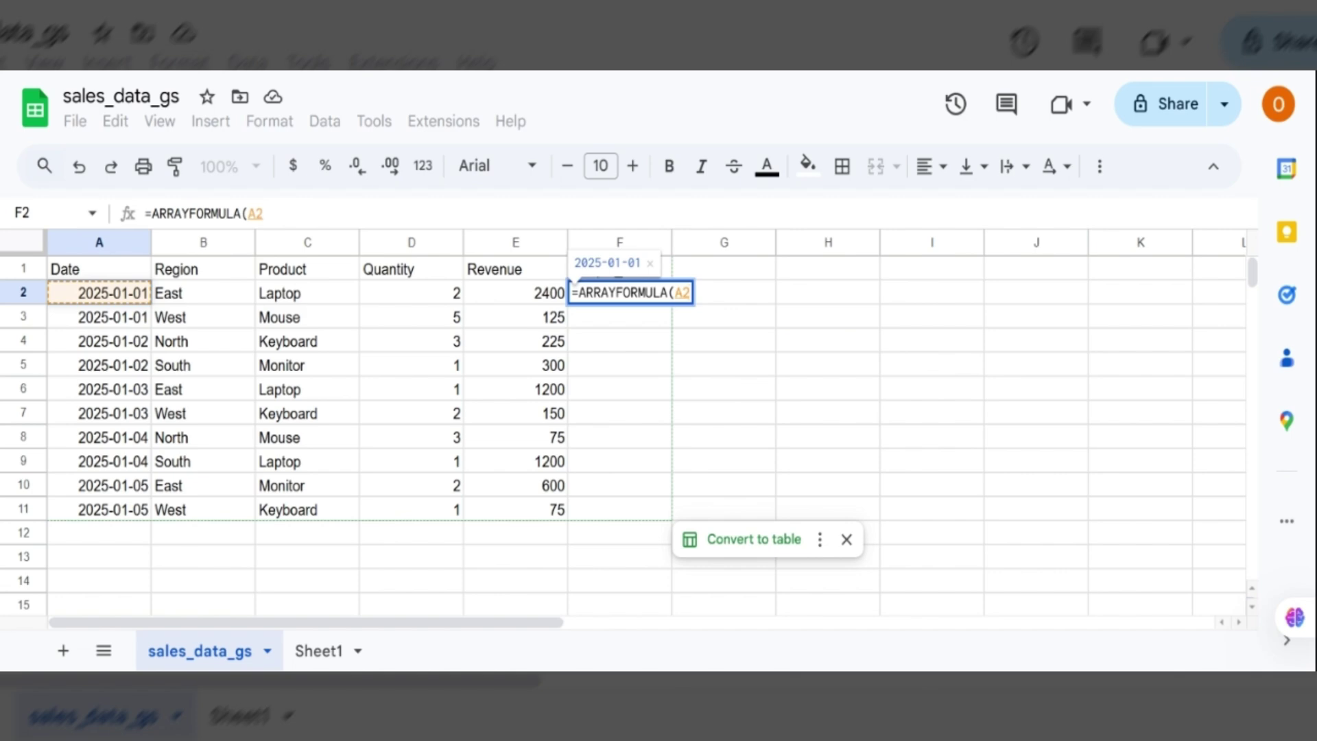
text(:A)
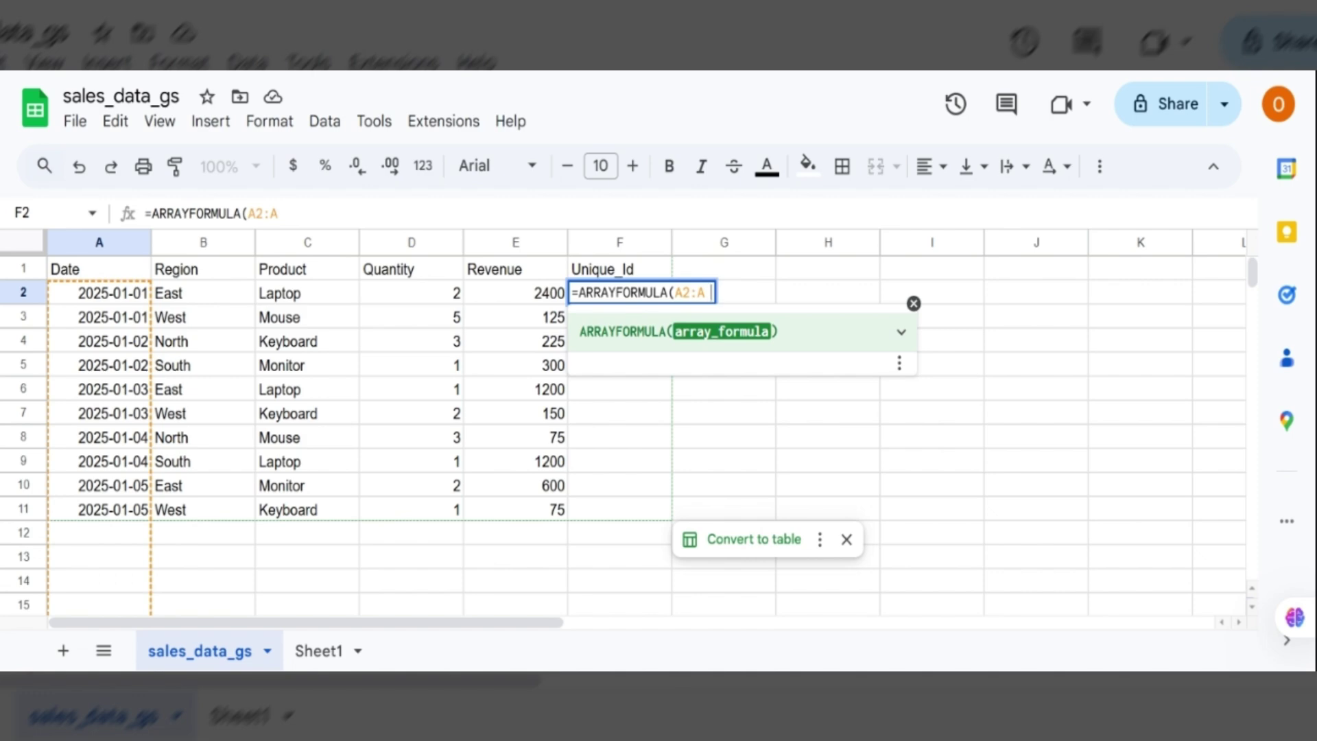
text(& )
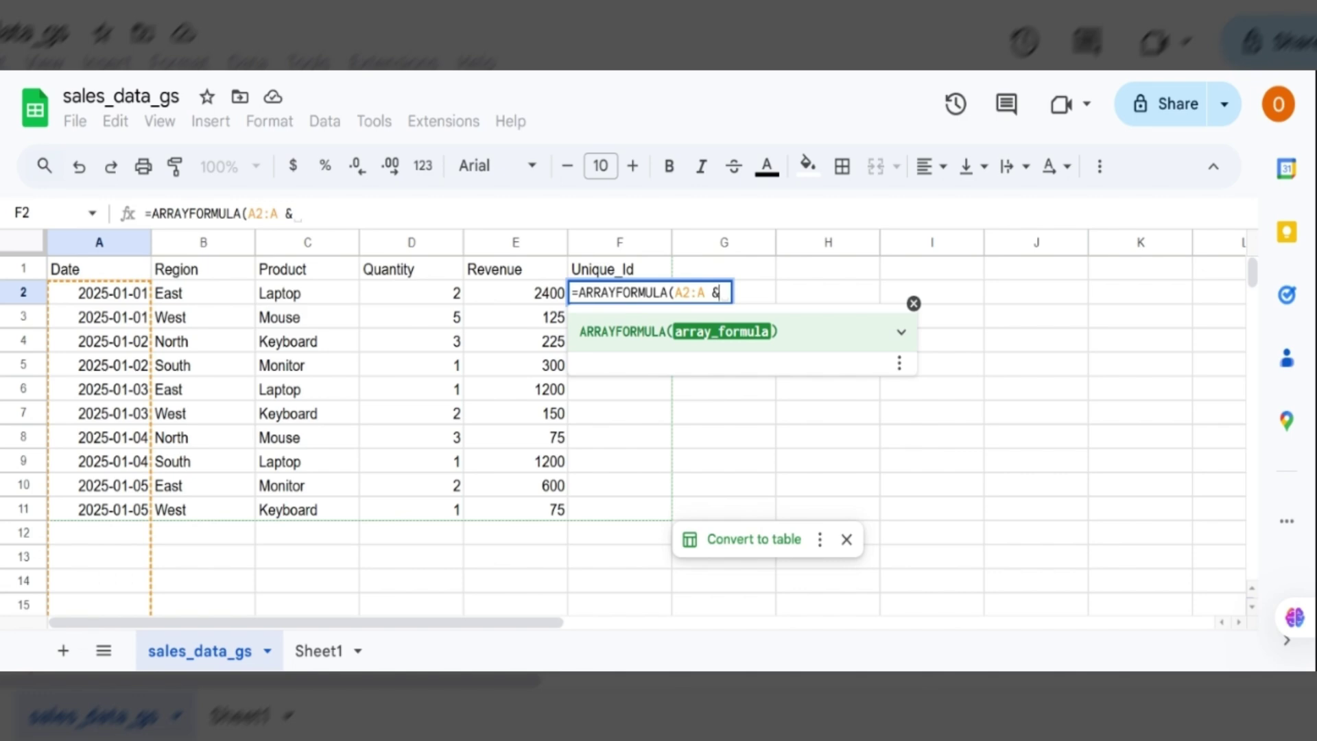
text( ")
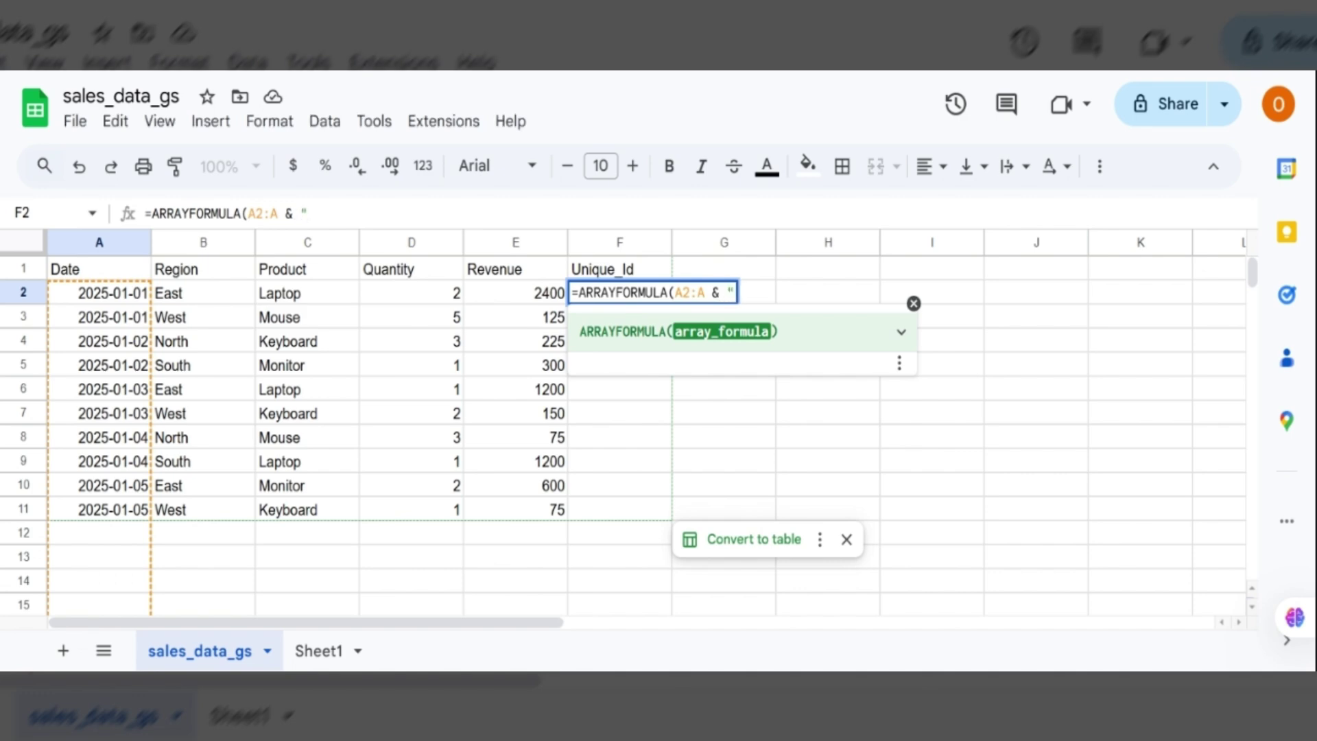
text(-"&)
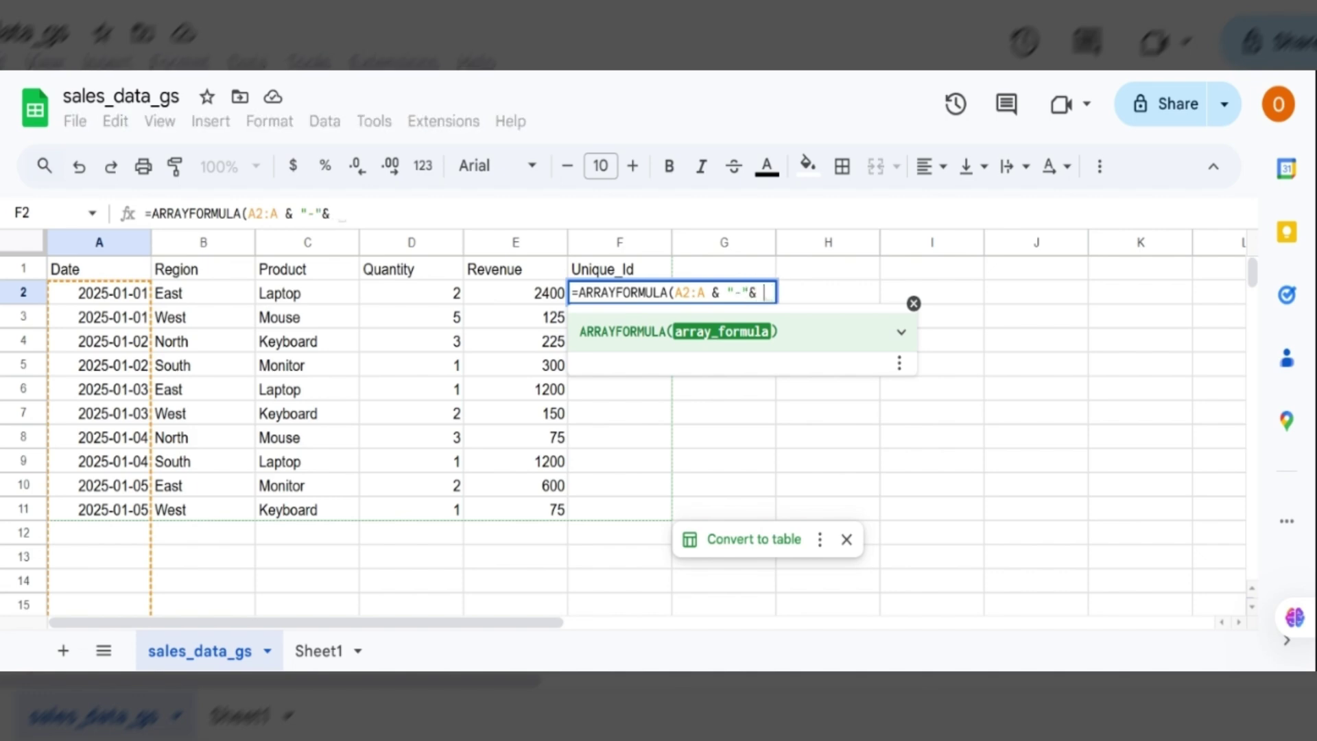
click(308, 298)
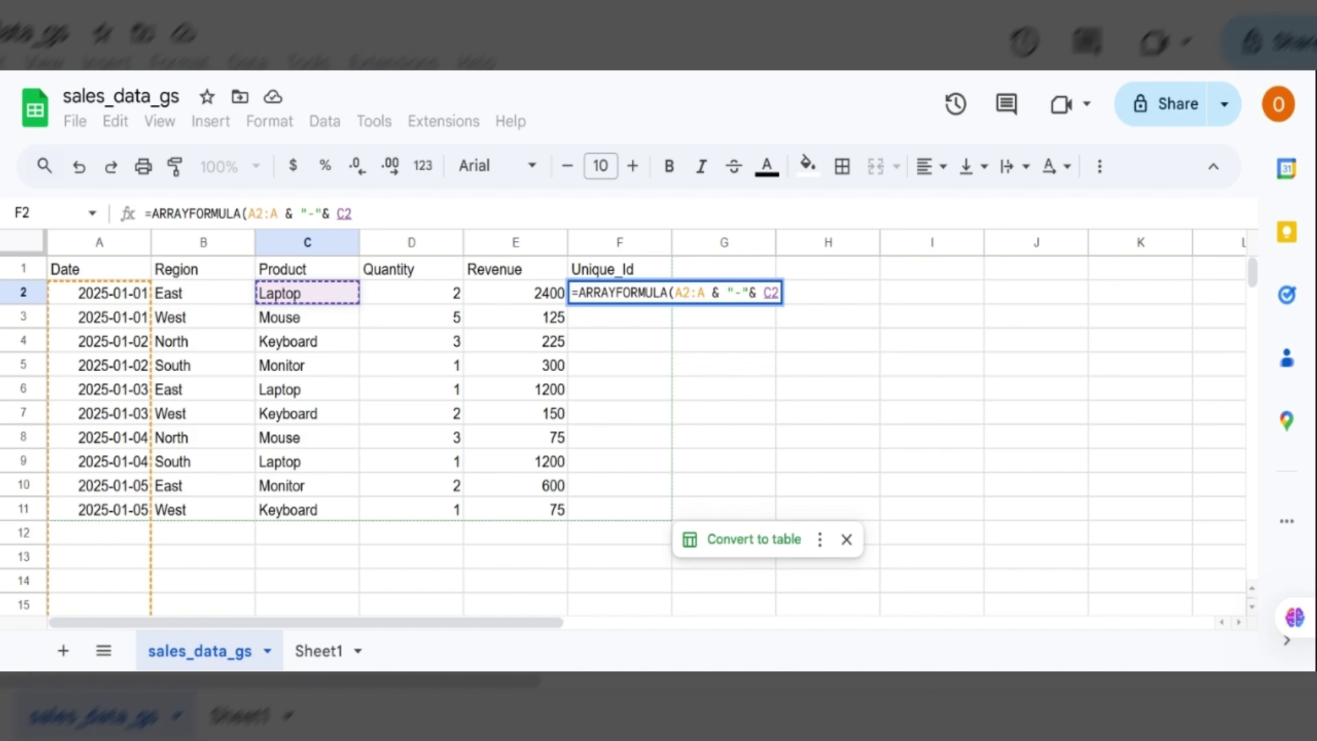
text(:)
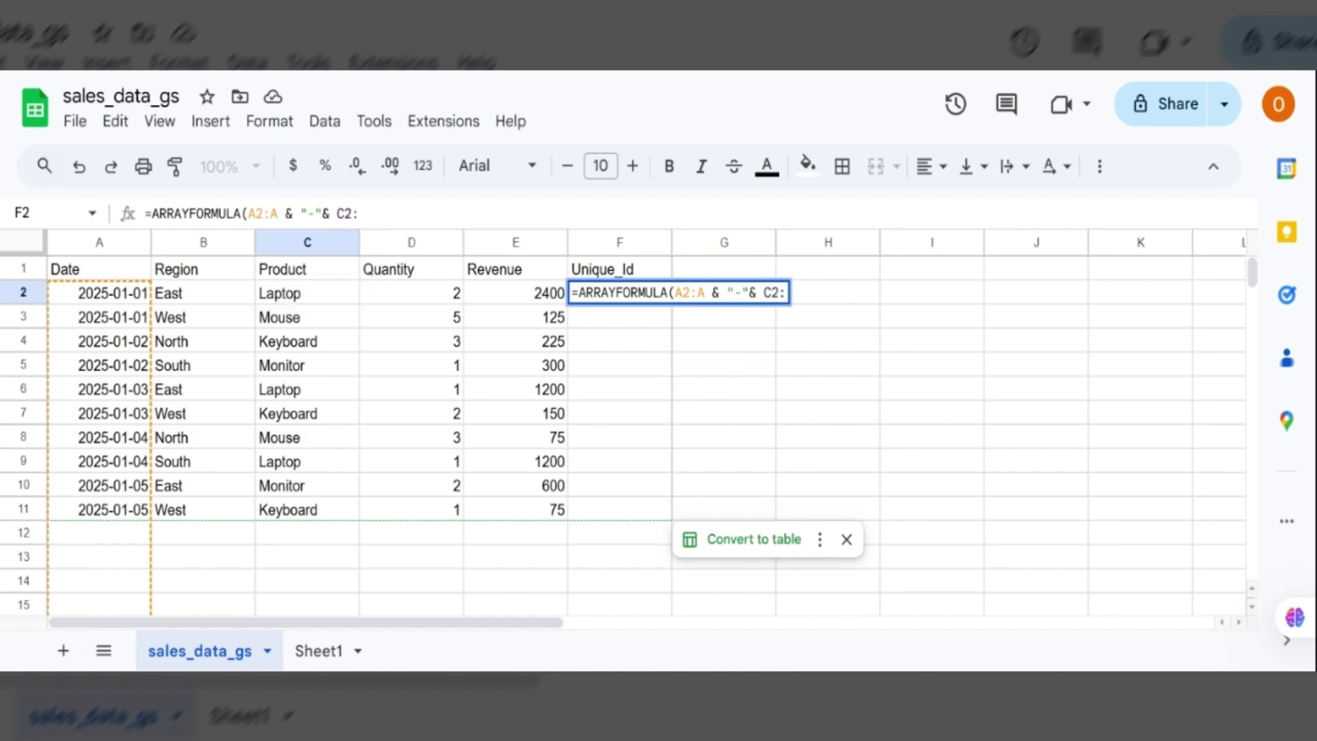
text(@)
key(BackSpace)
text(C)
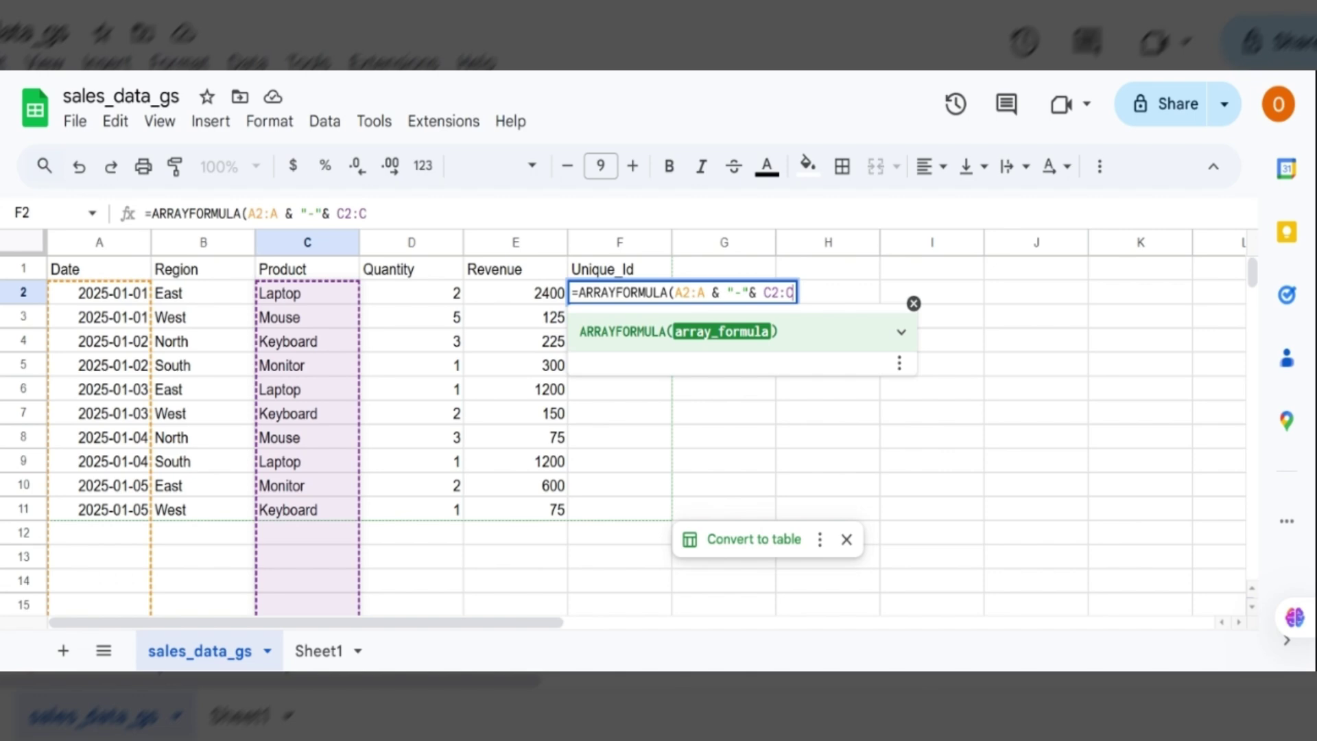
key(Return)
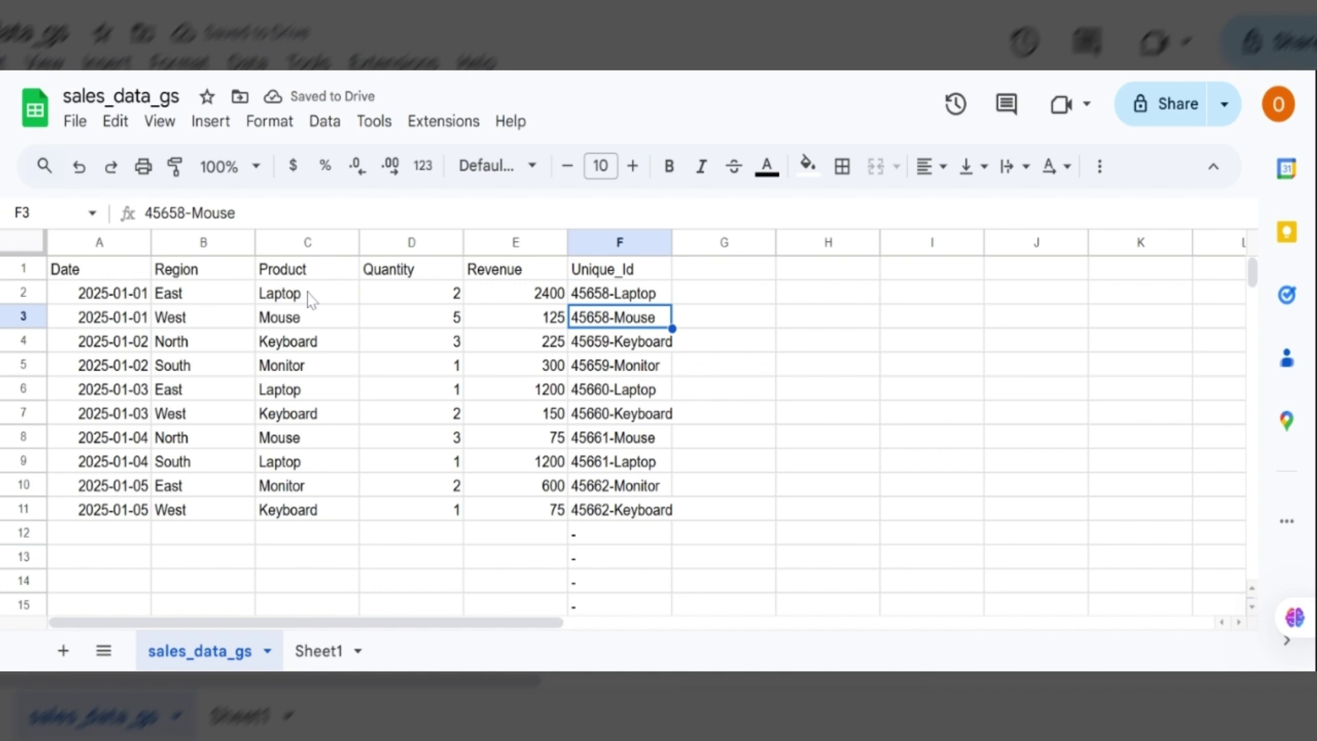
Replace the separator in the Unique_Id formula in F2 with a single space and widen it to two spaces.
click(590, 297)
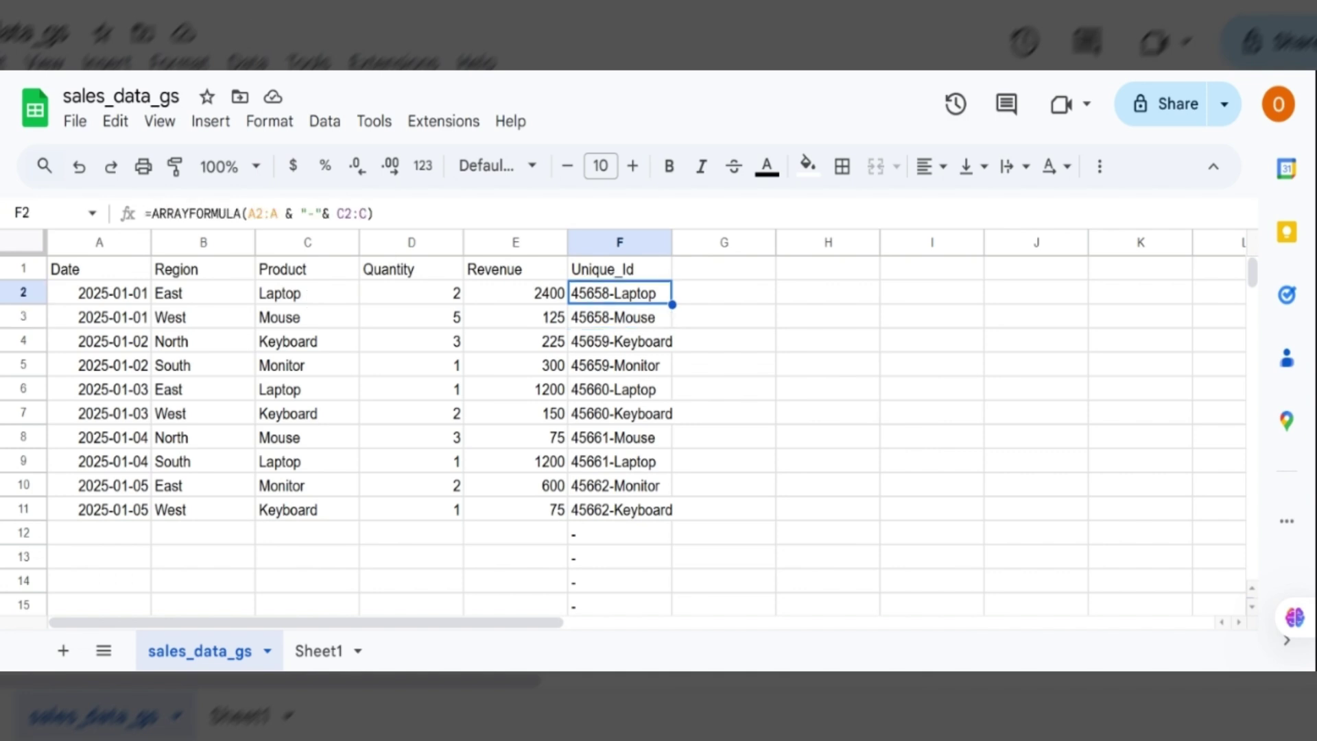
click(314, 213)
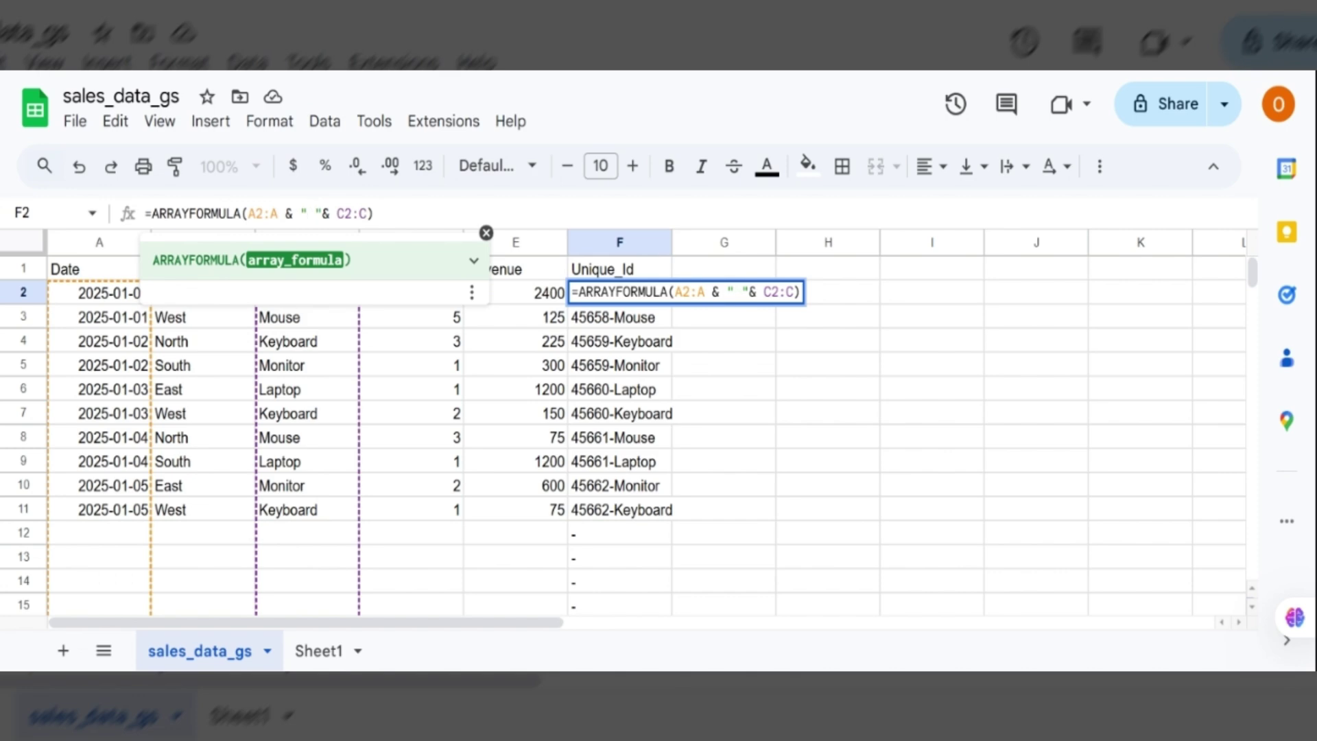
key(Return)
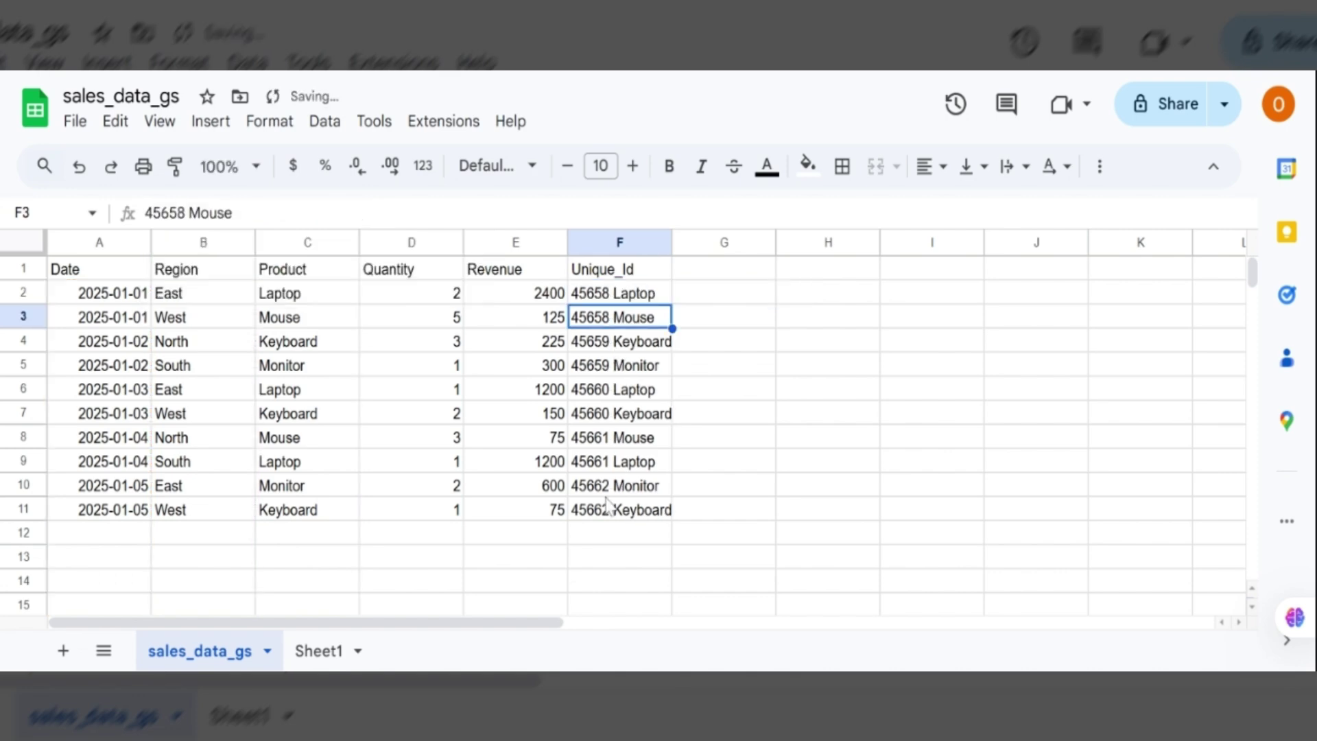
click(592, 295)
click(304, 213)
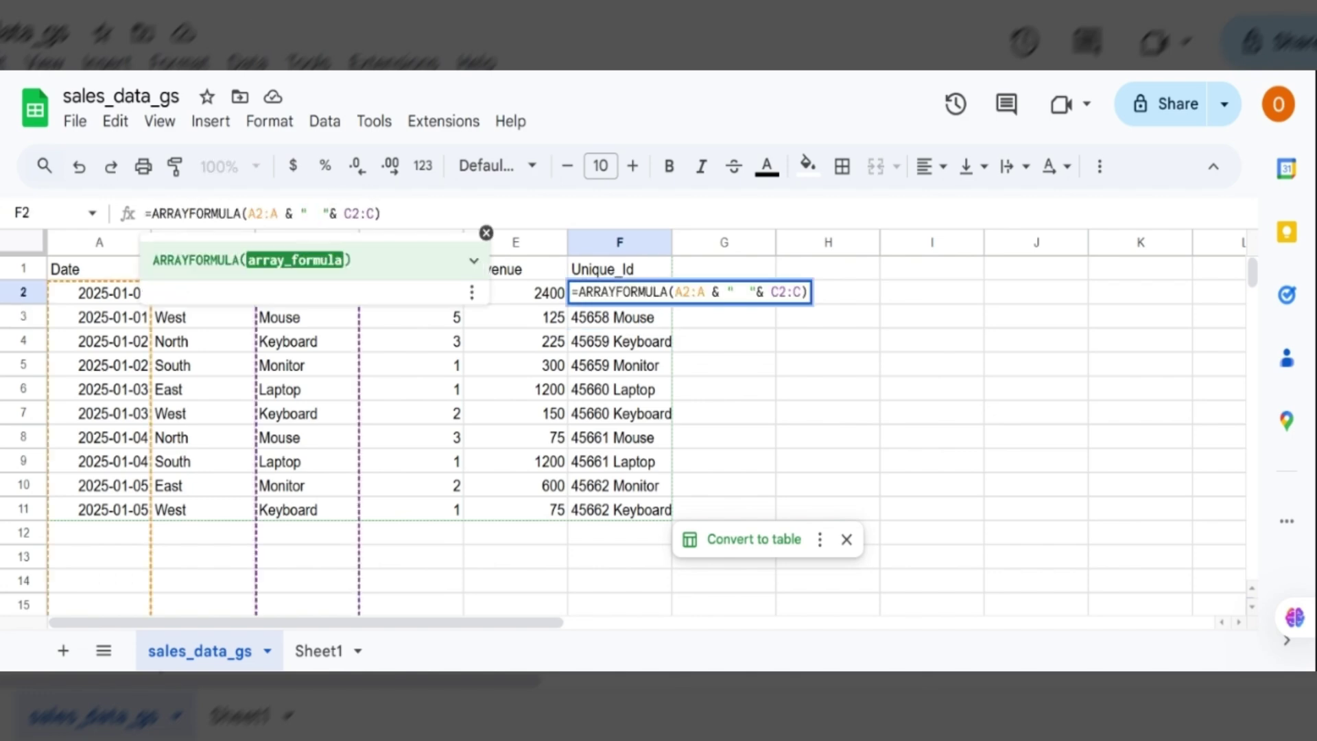
key(Return)
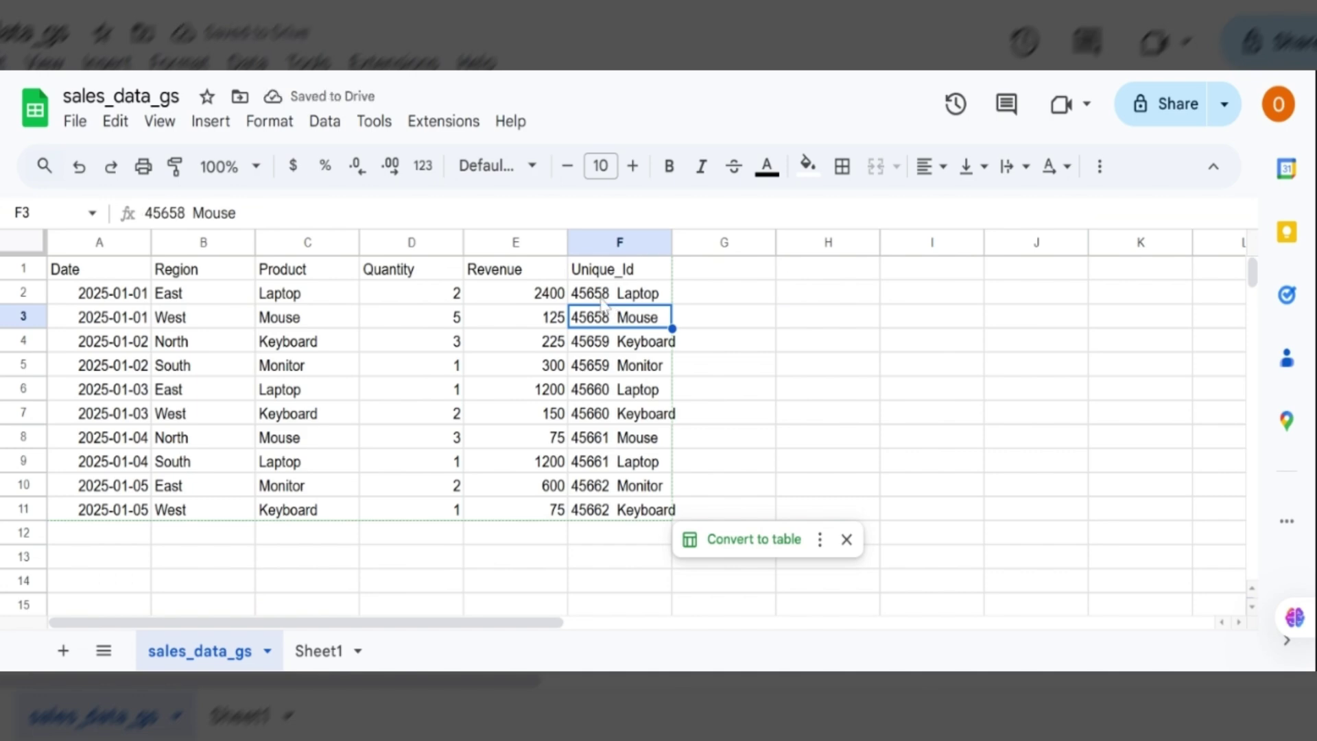
Change the separator in the Unique_Id formula in F2 to an underscore.
click(602, 300)
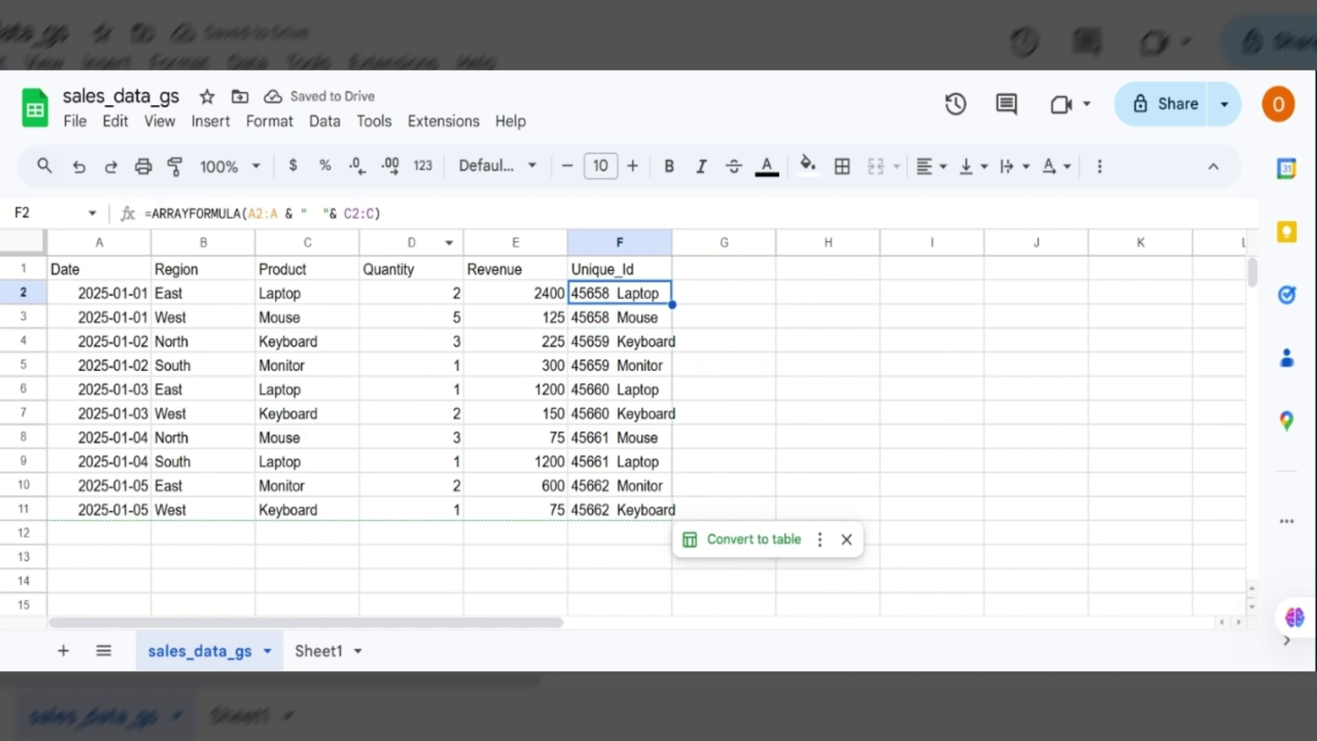
click(321, 213)
key(BackSpace)
key(BackSpace)
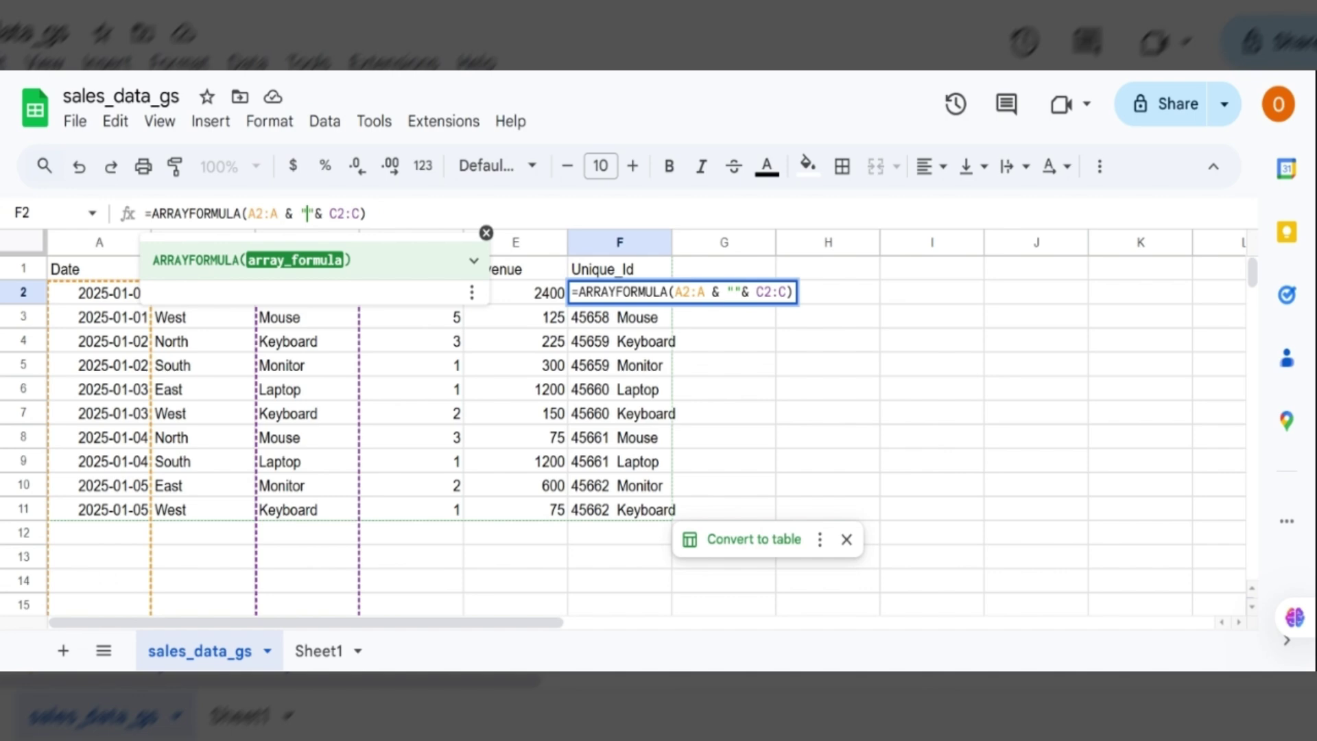
text(_)
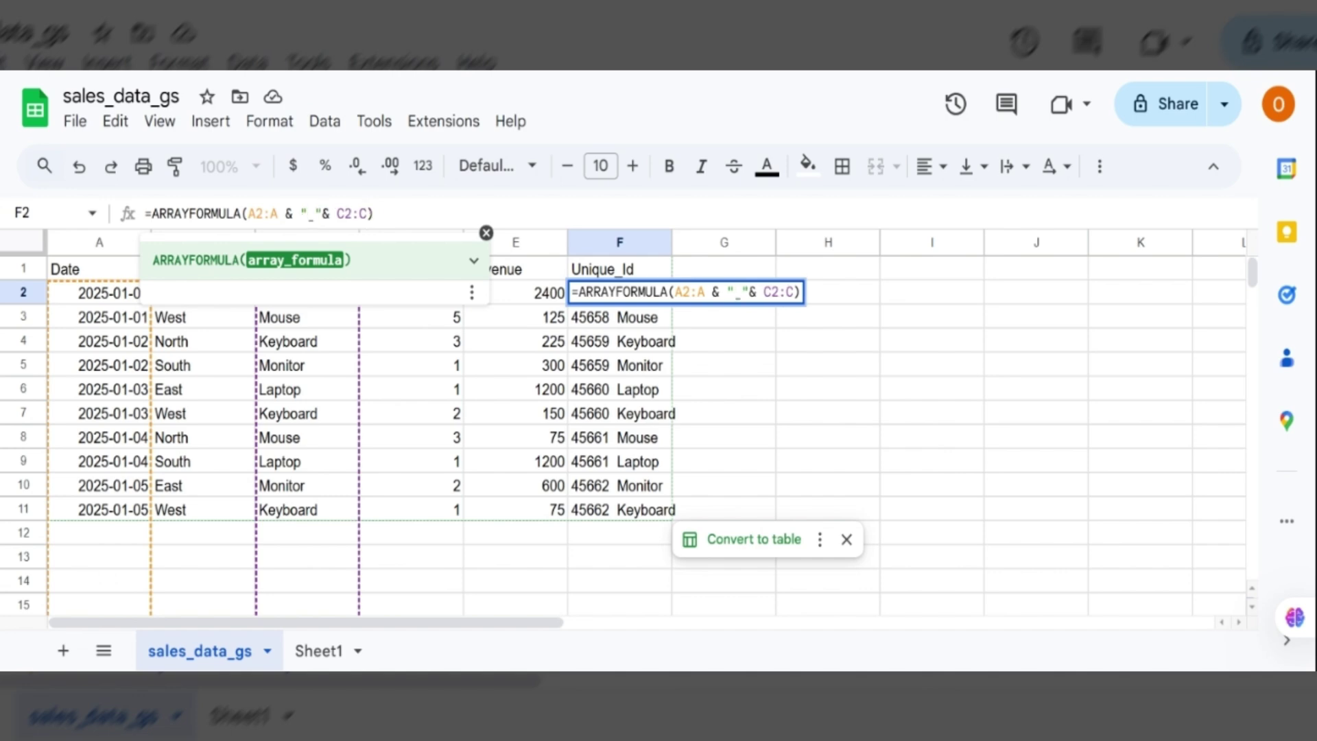
key(Return)
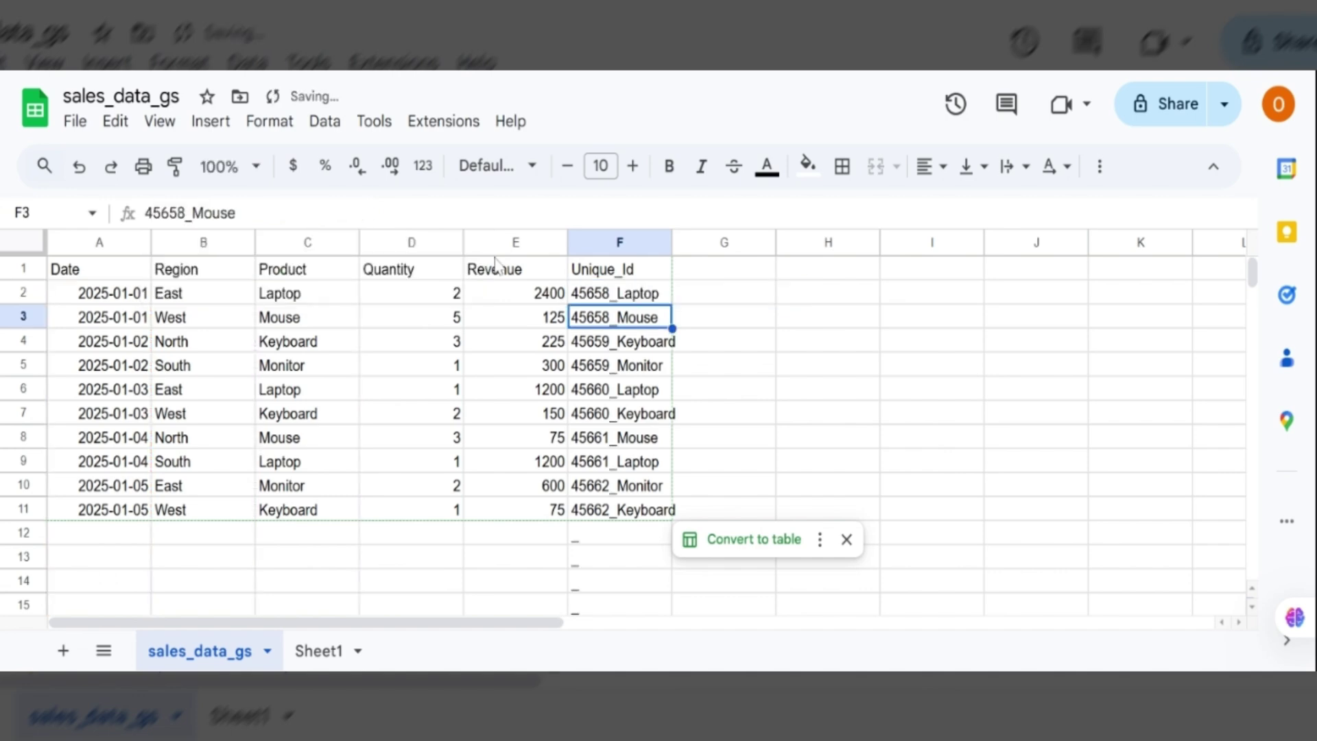
Set the separator in the Unique_Id formula in F2 back to a hyphen.
click(647, 299)
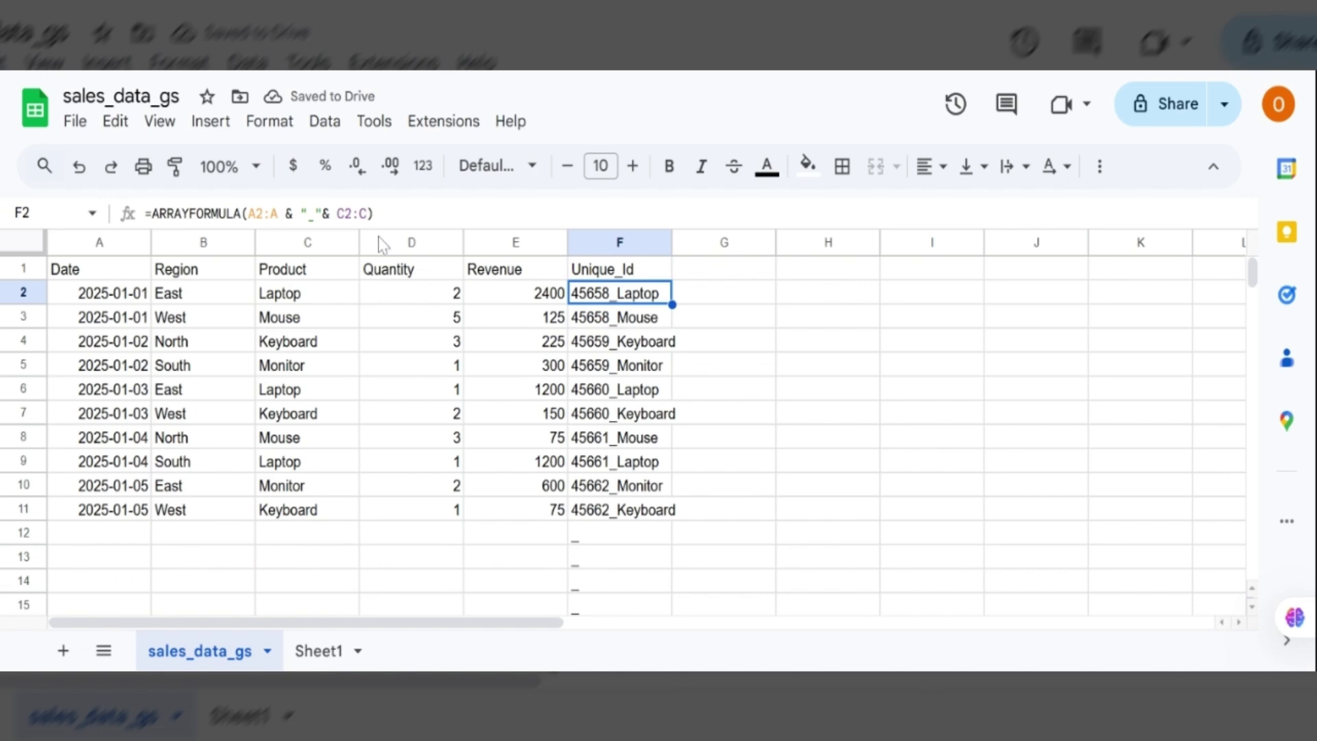
click(322, 213)
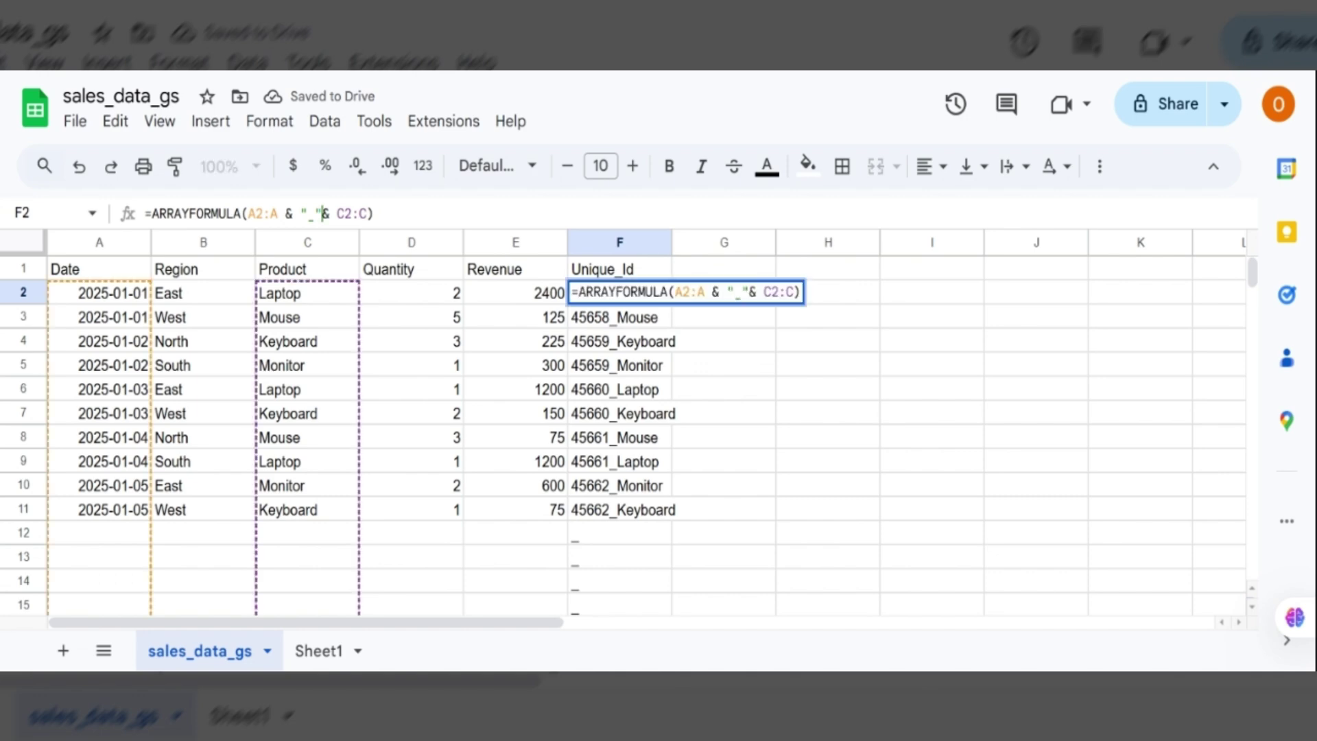
key(BackSpace)
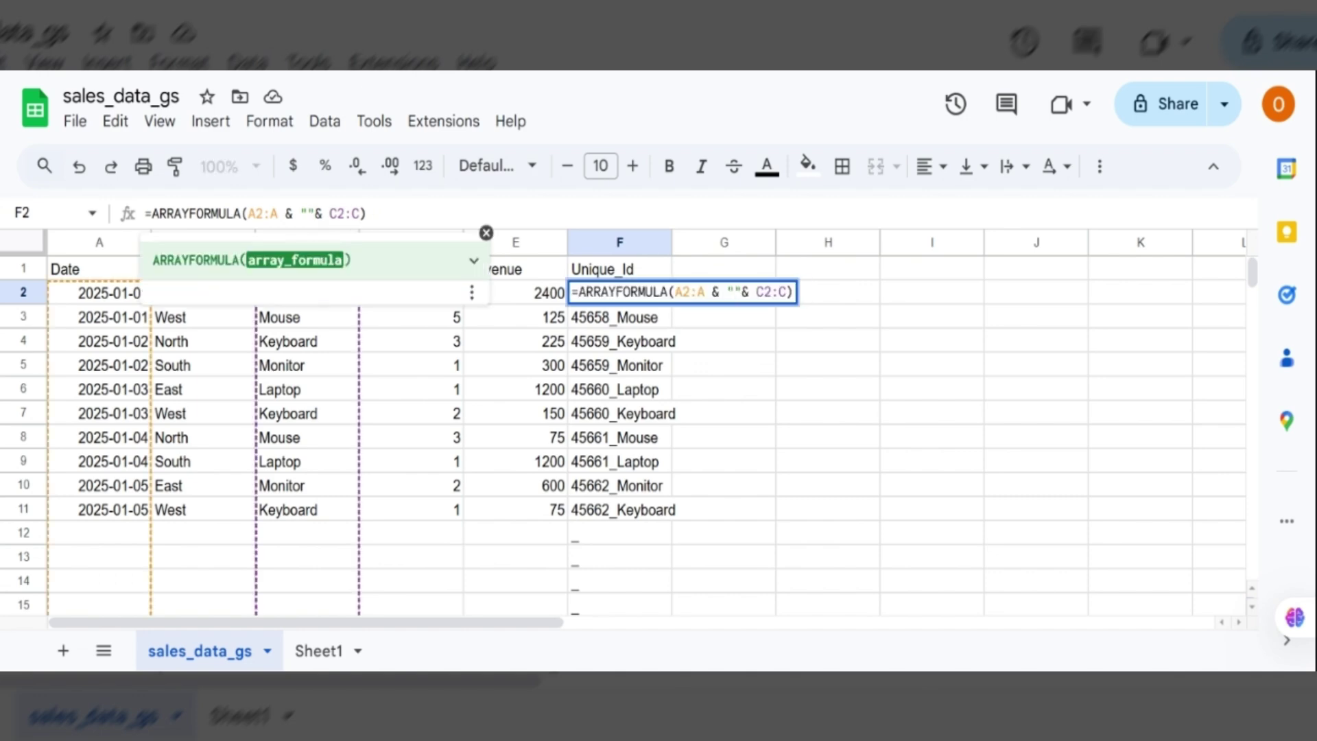
text(-)
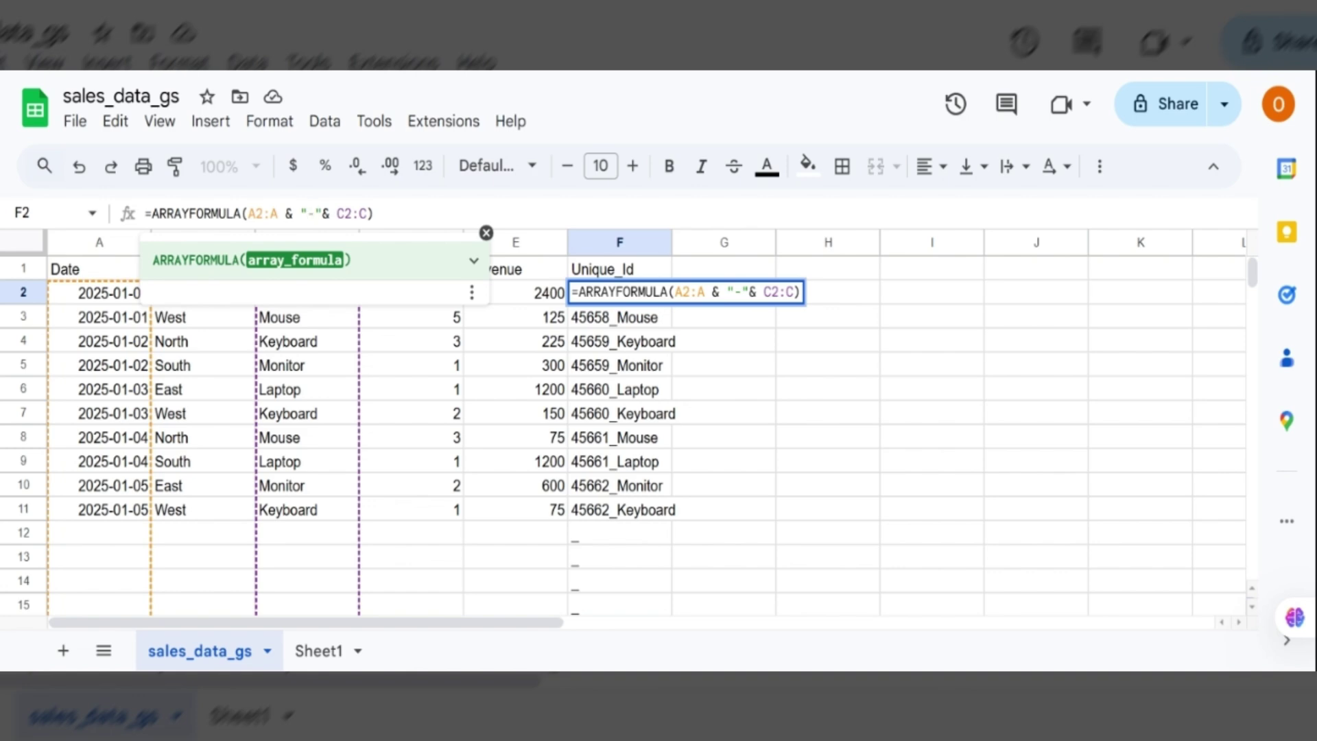
key(Return)
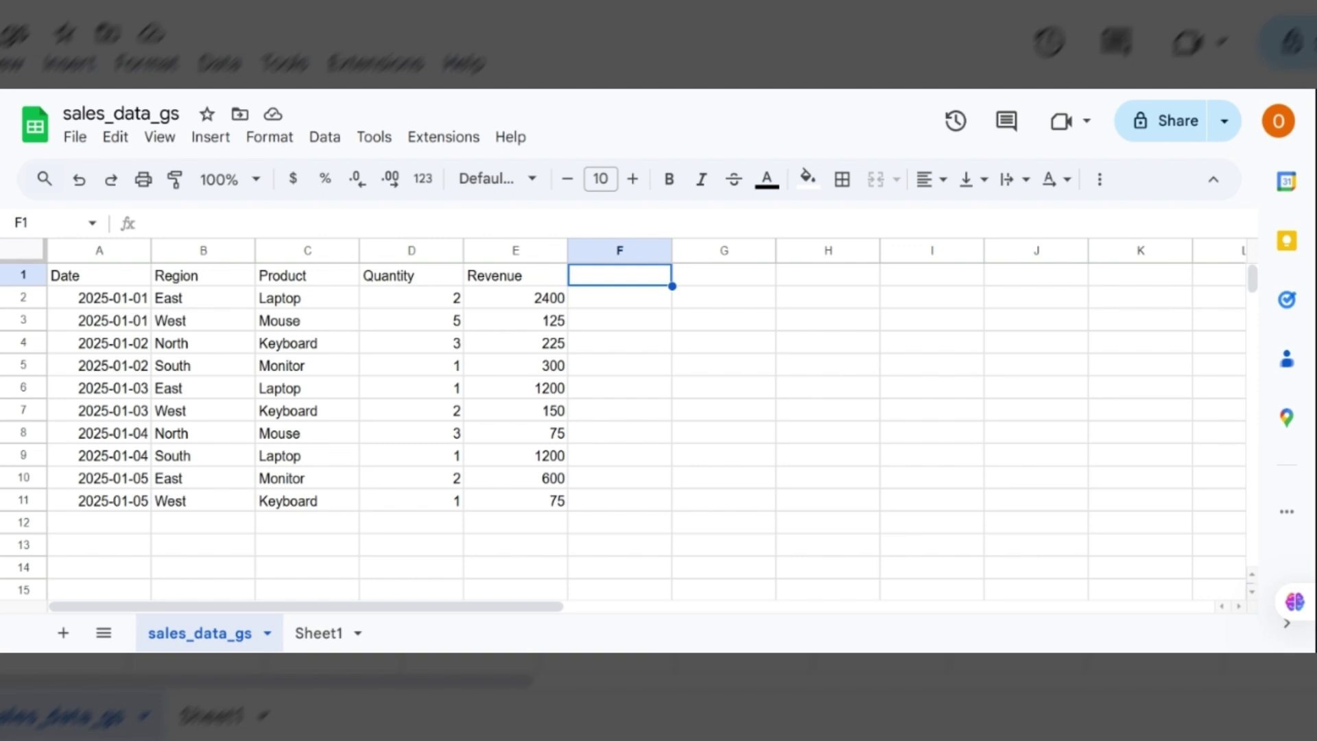
Enter =QUERY(A:E, "SELECT A,B,C,D,E WHERE B ='East' ORDER BY A") in cell F2 to list the East sales by date.
click(620, 298)
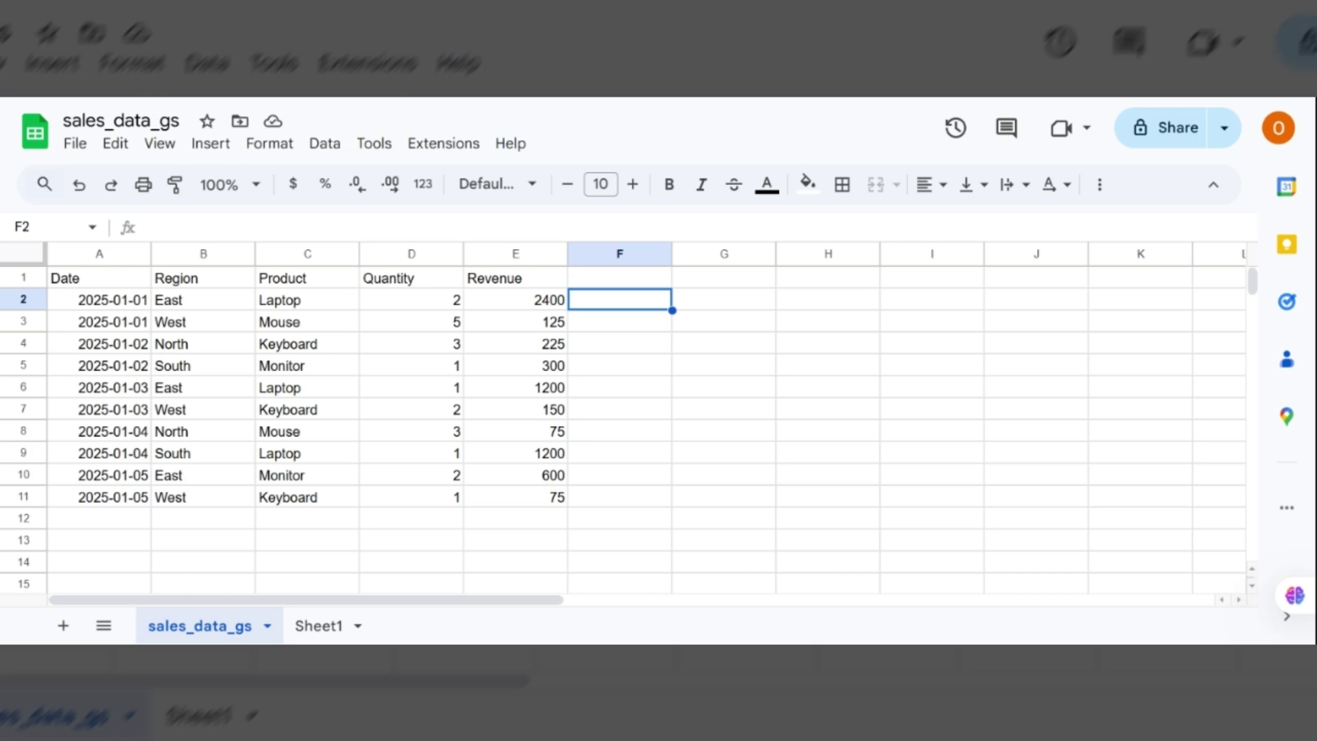
text(=qu)
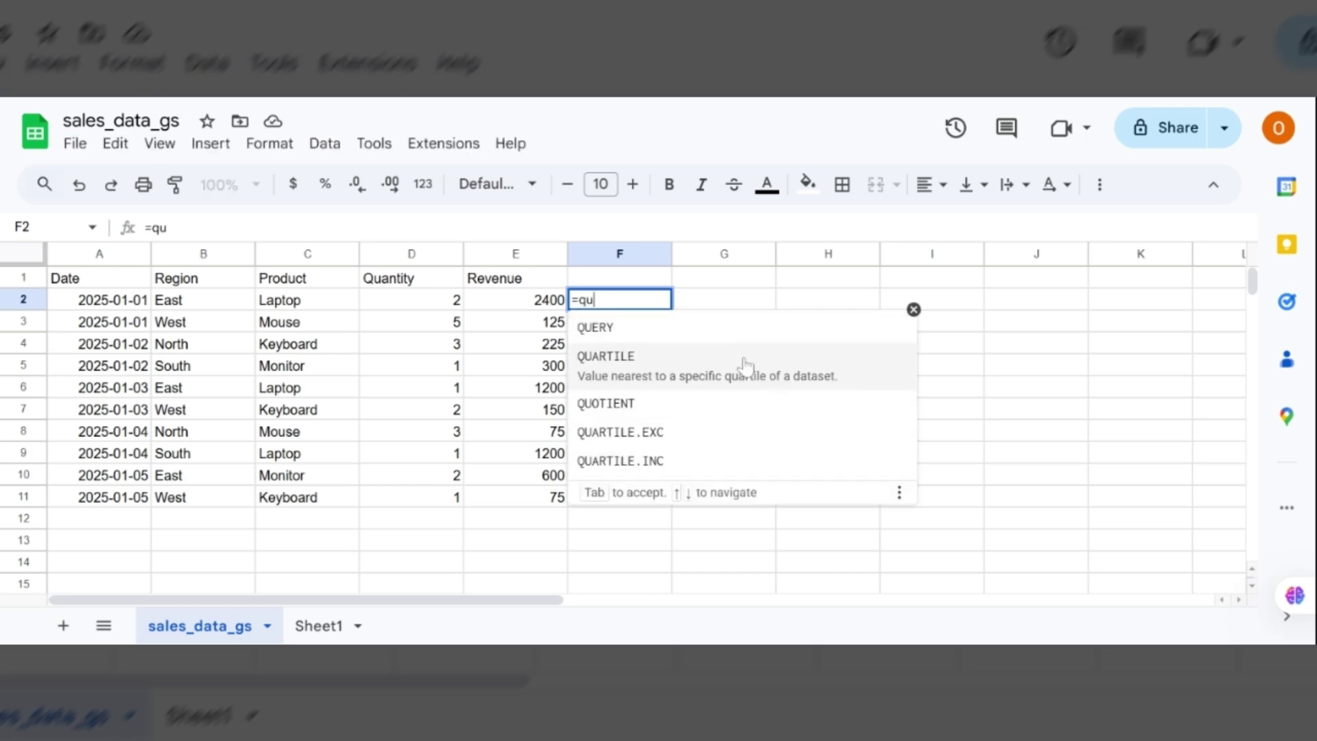
click(752, 344)
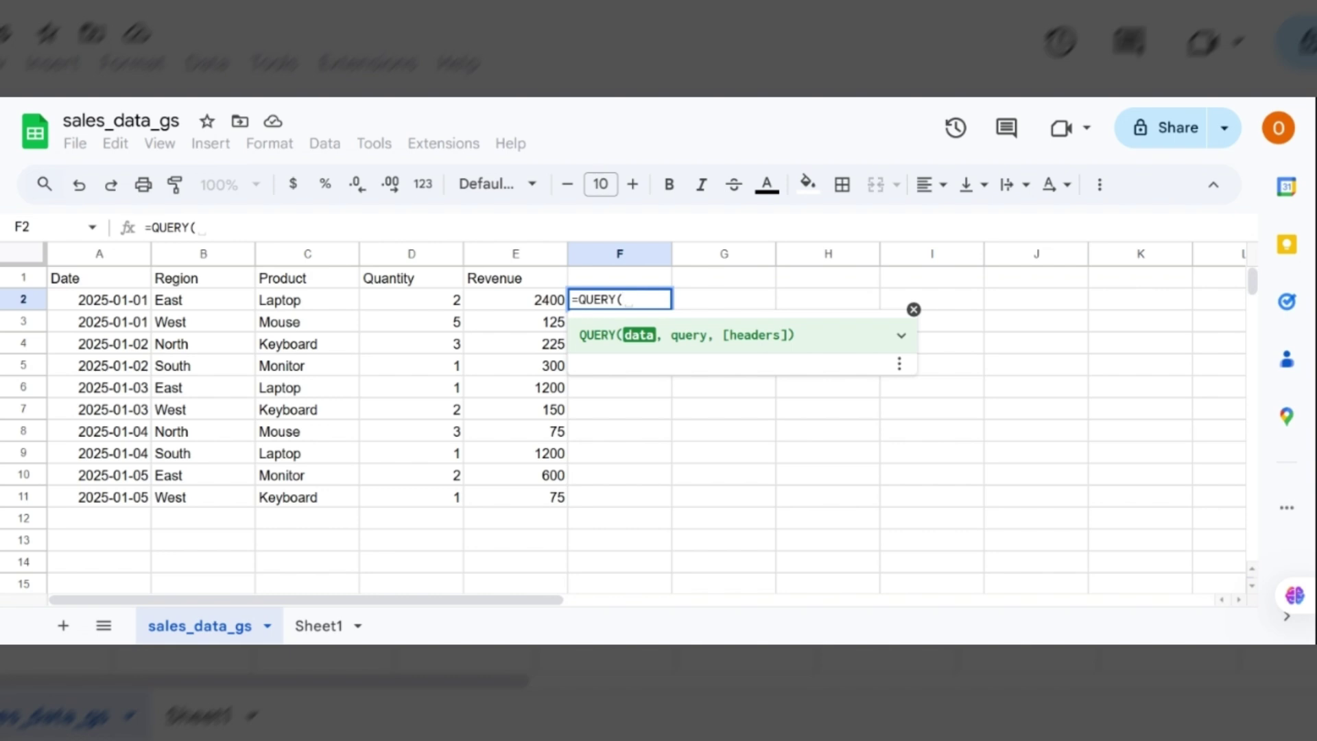
text(A:)
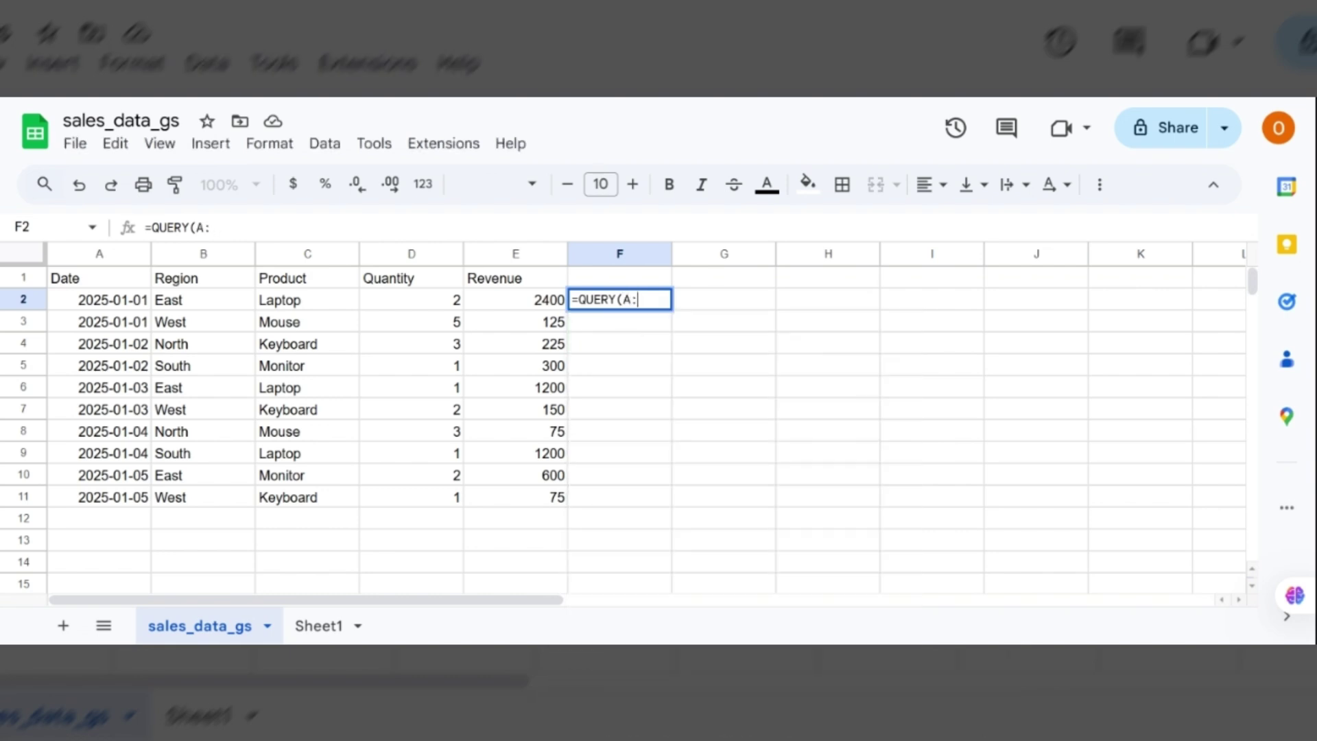
text(E)
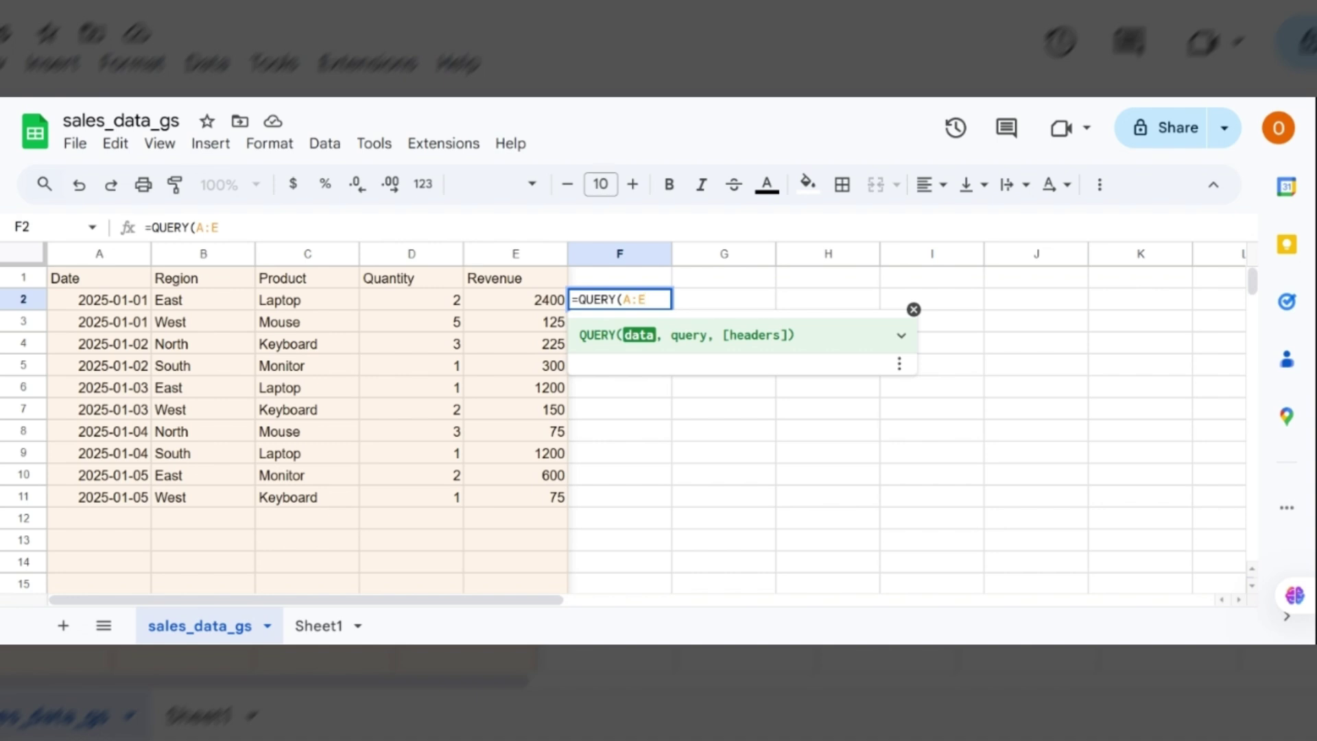
text(,)
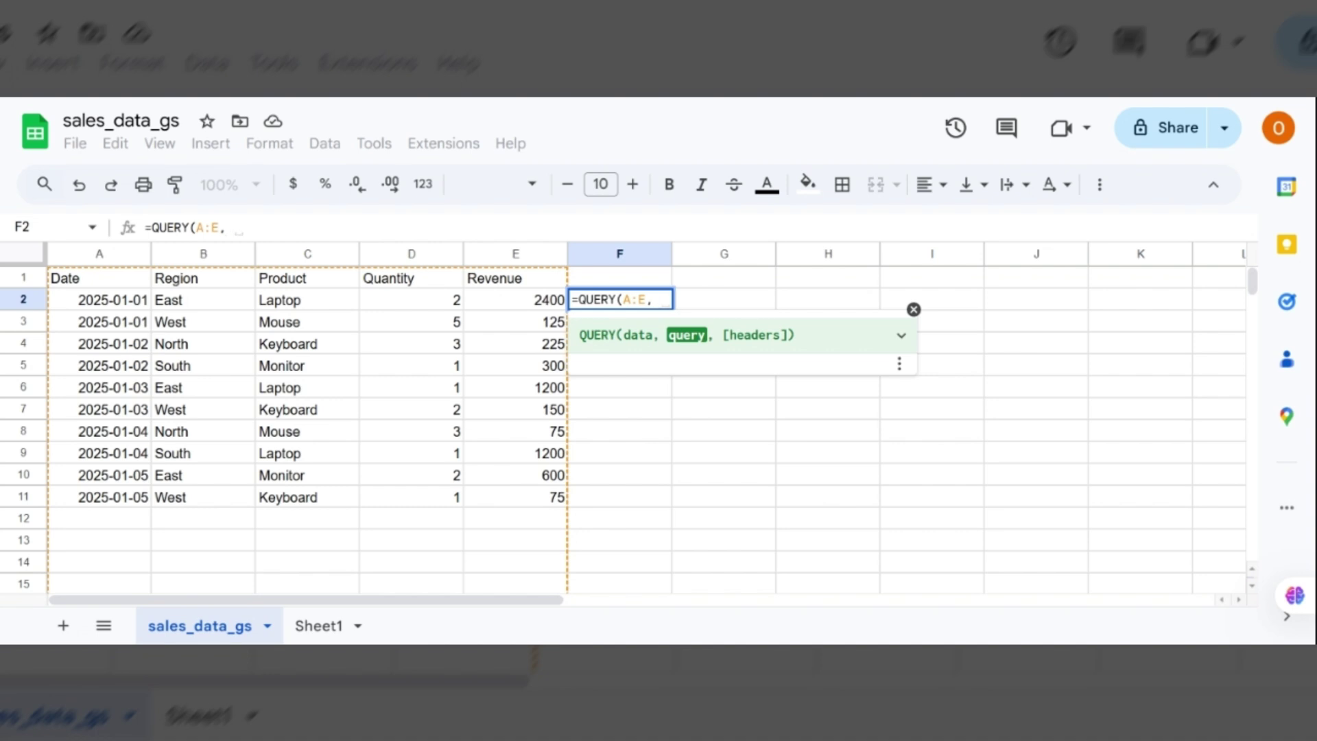
text(")
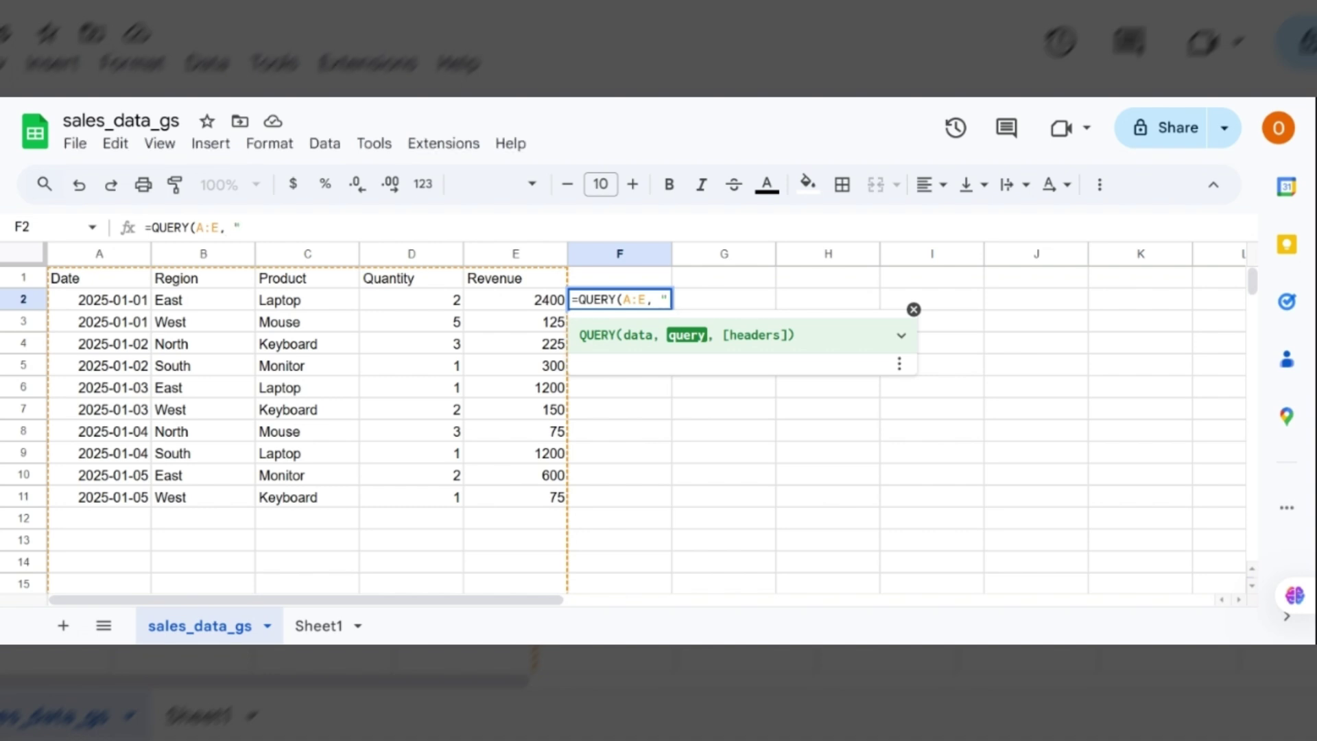
text(SELECT)
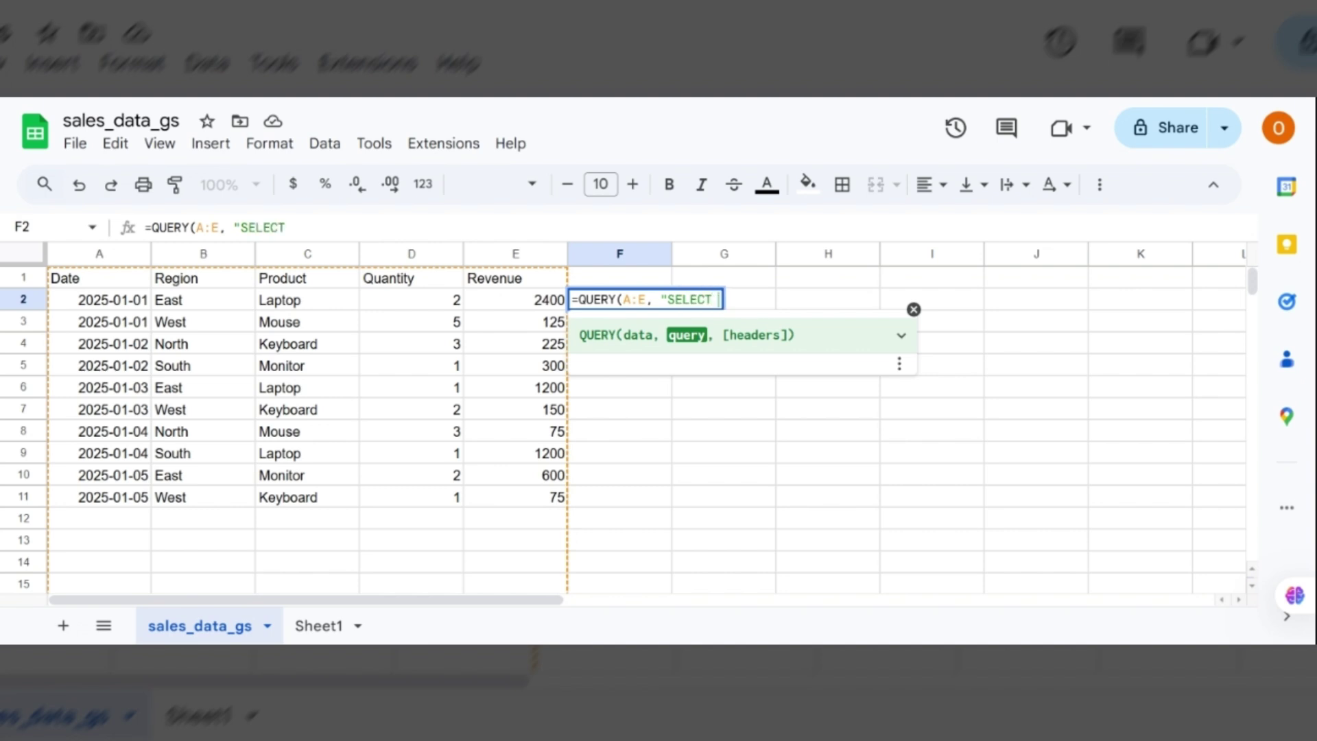
text( A,B,C,)
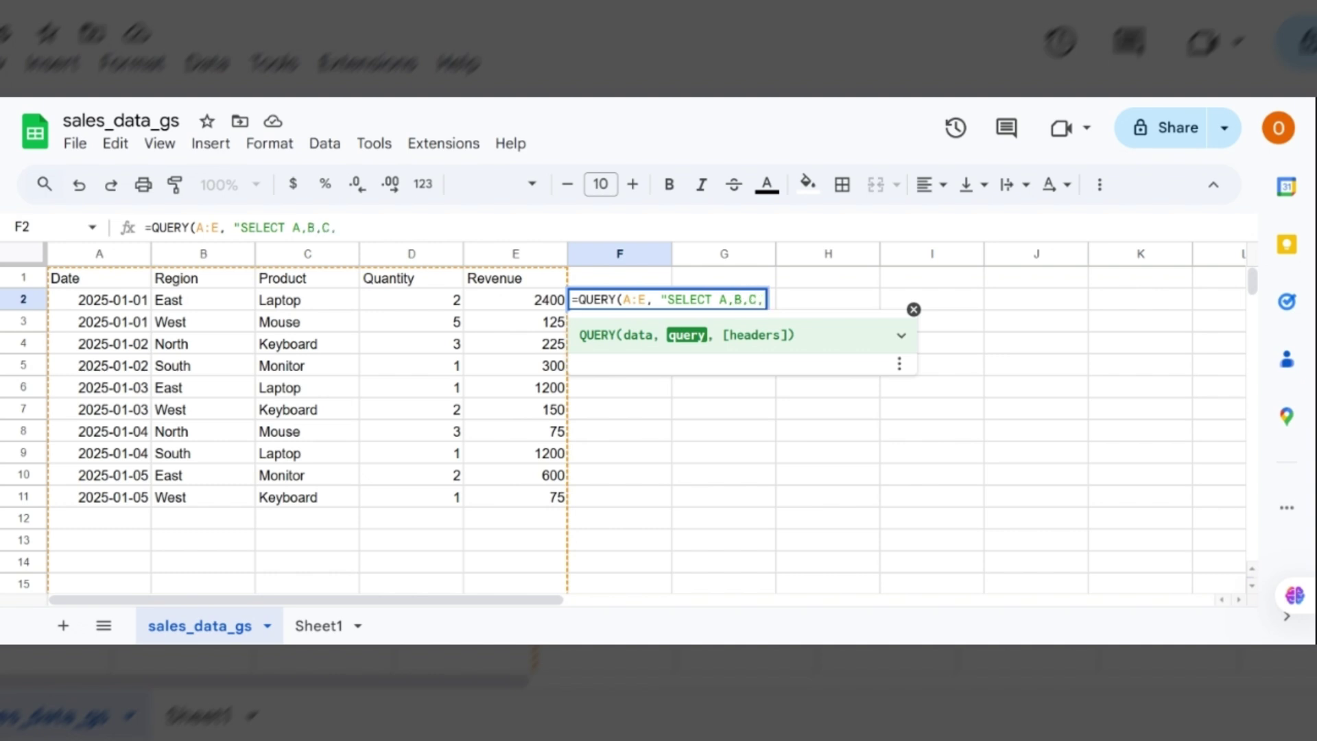
text(D,E)
text(WHERE)
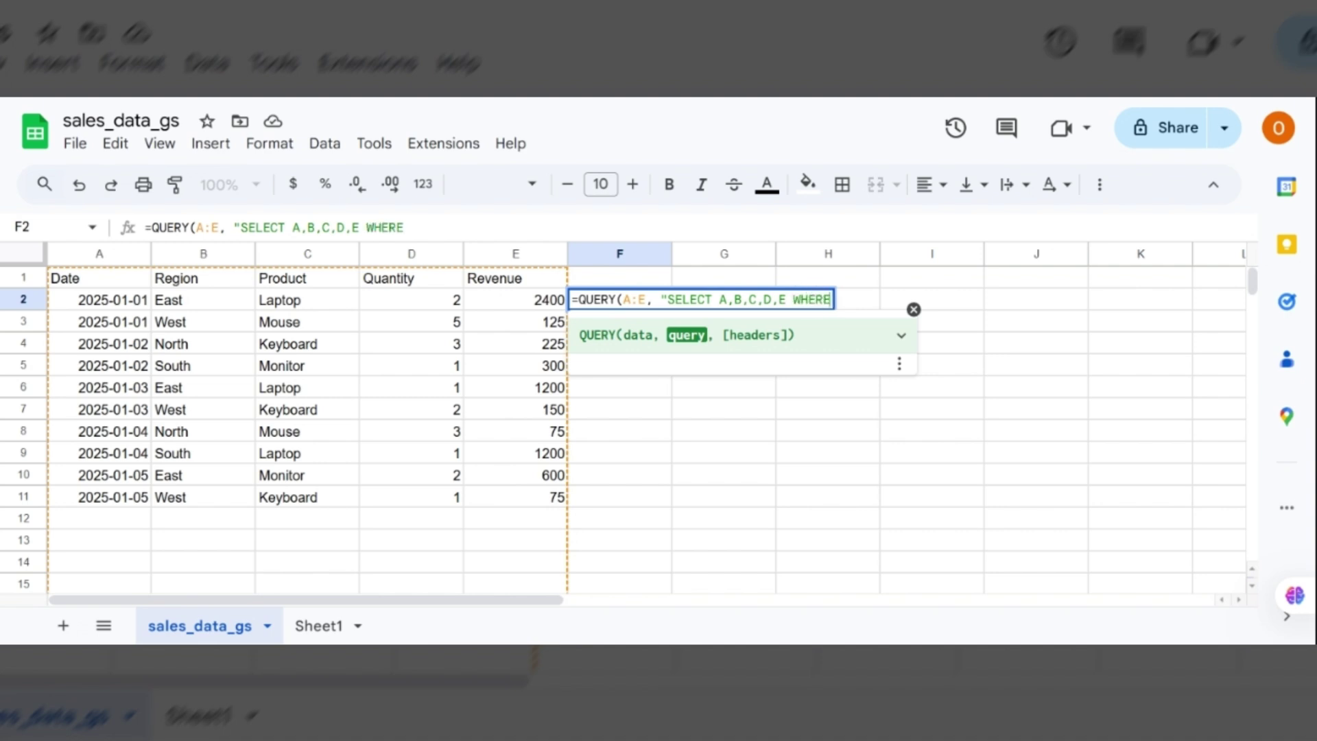
text( B =')
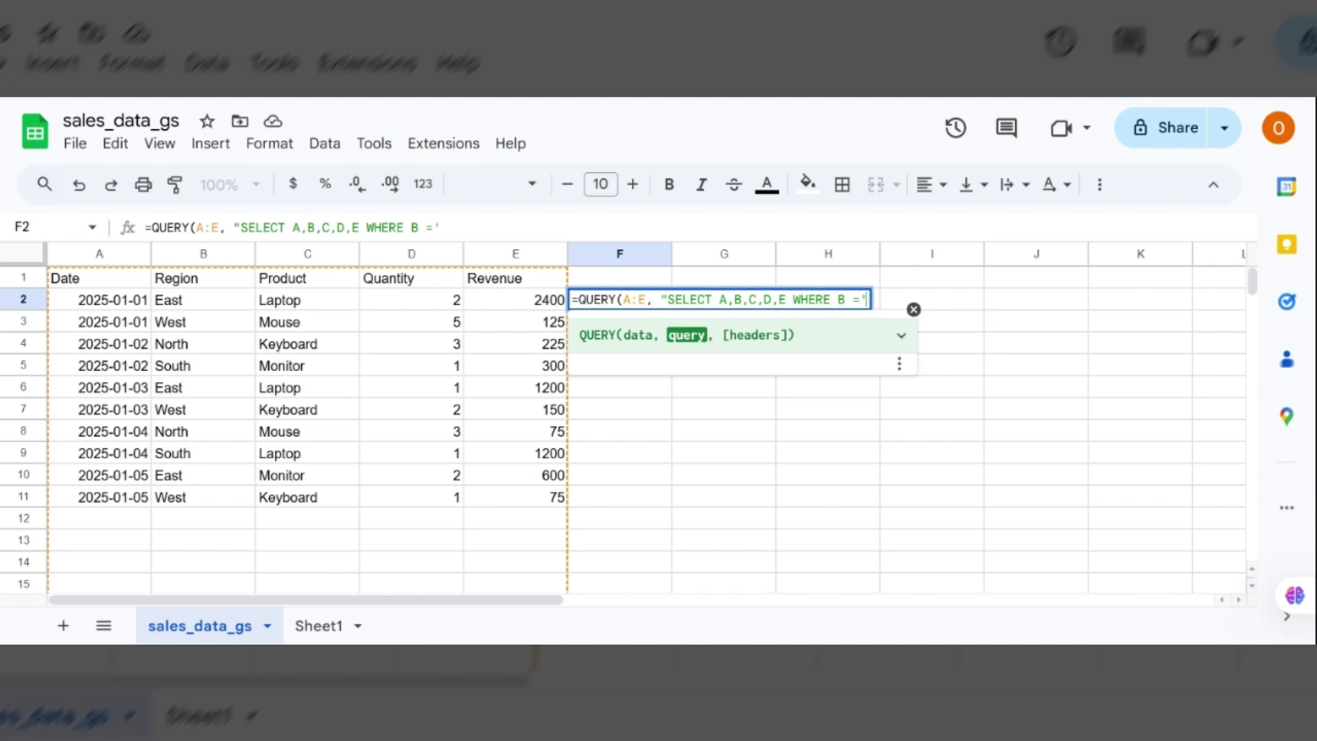
text(East)
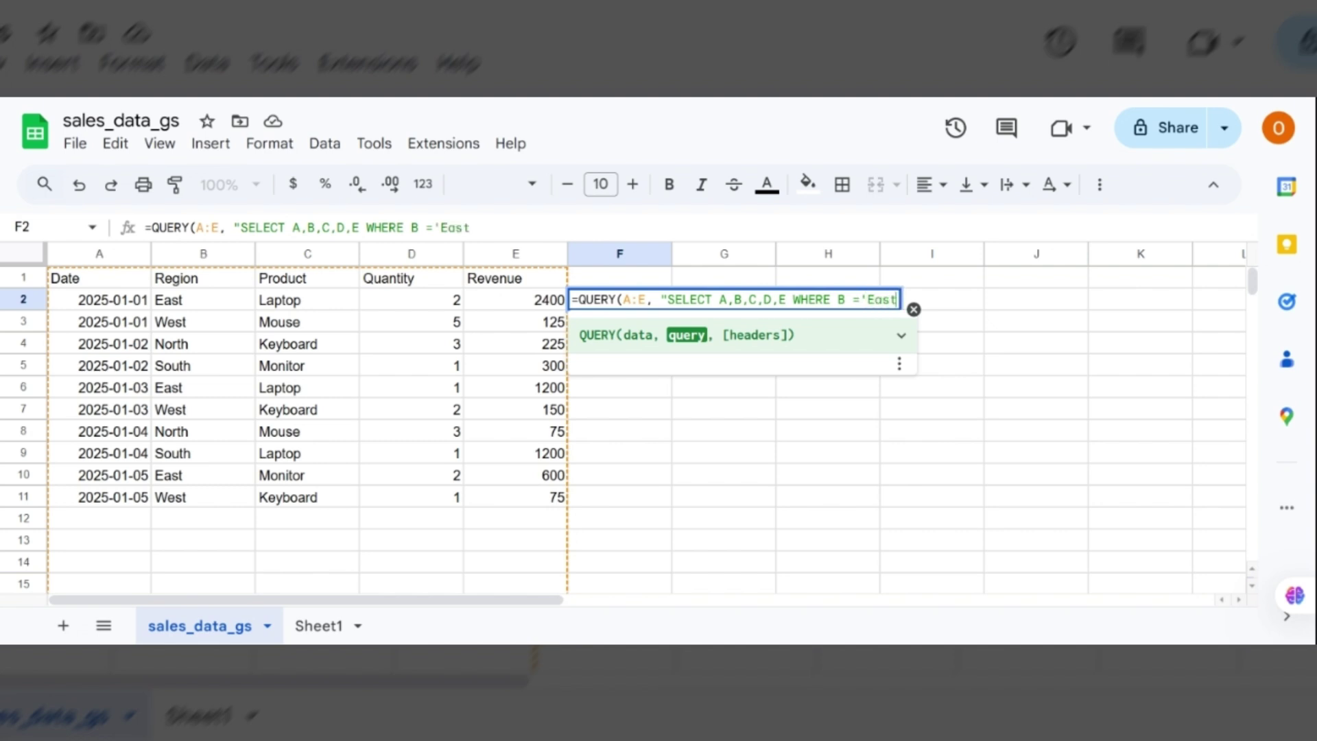
text(' ORDER)
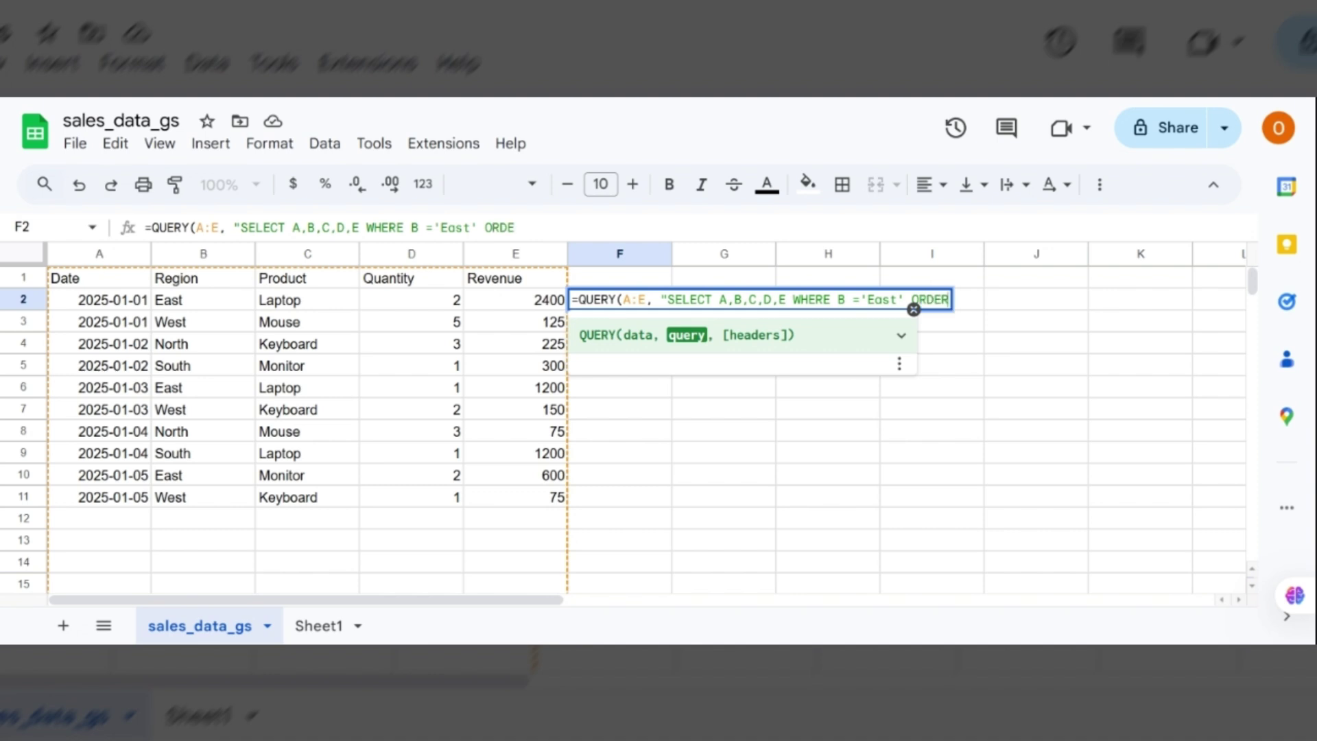
text( BY)
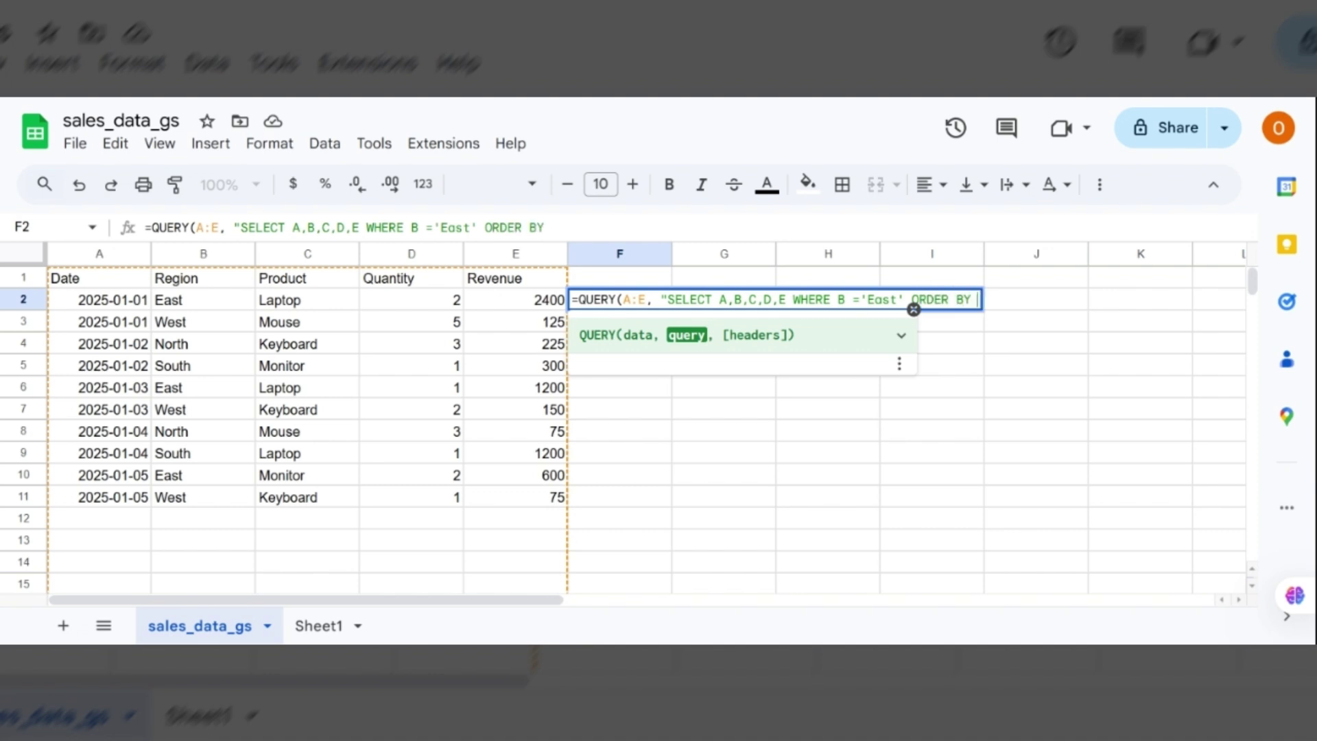
text( A")
key(Return)
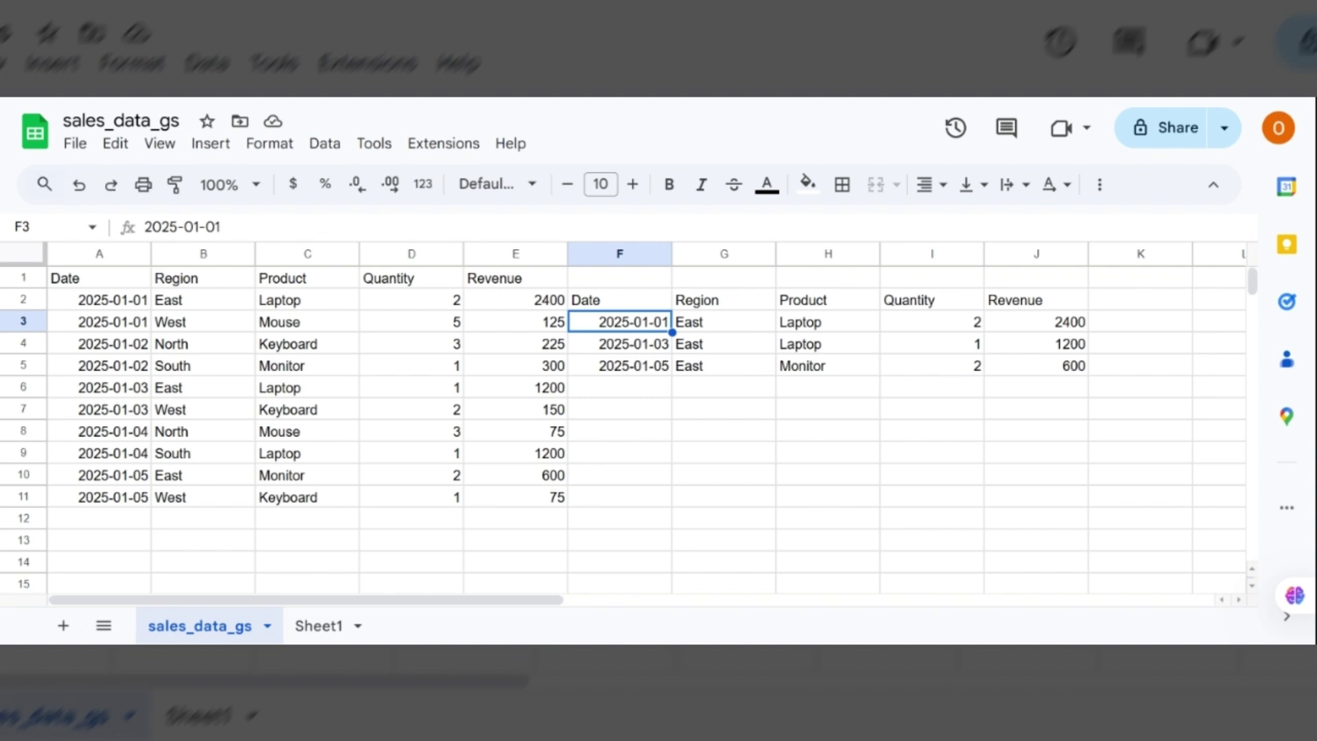
Delete the QUERY formula in cell F2 to clear the extracted East sales table.
click(705, 330)
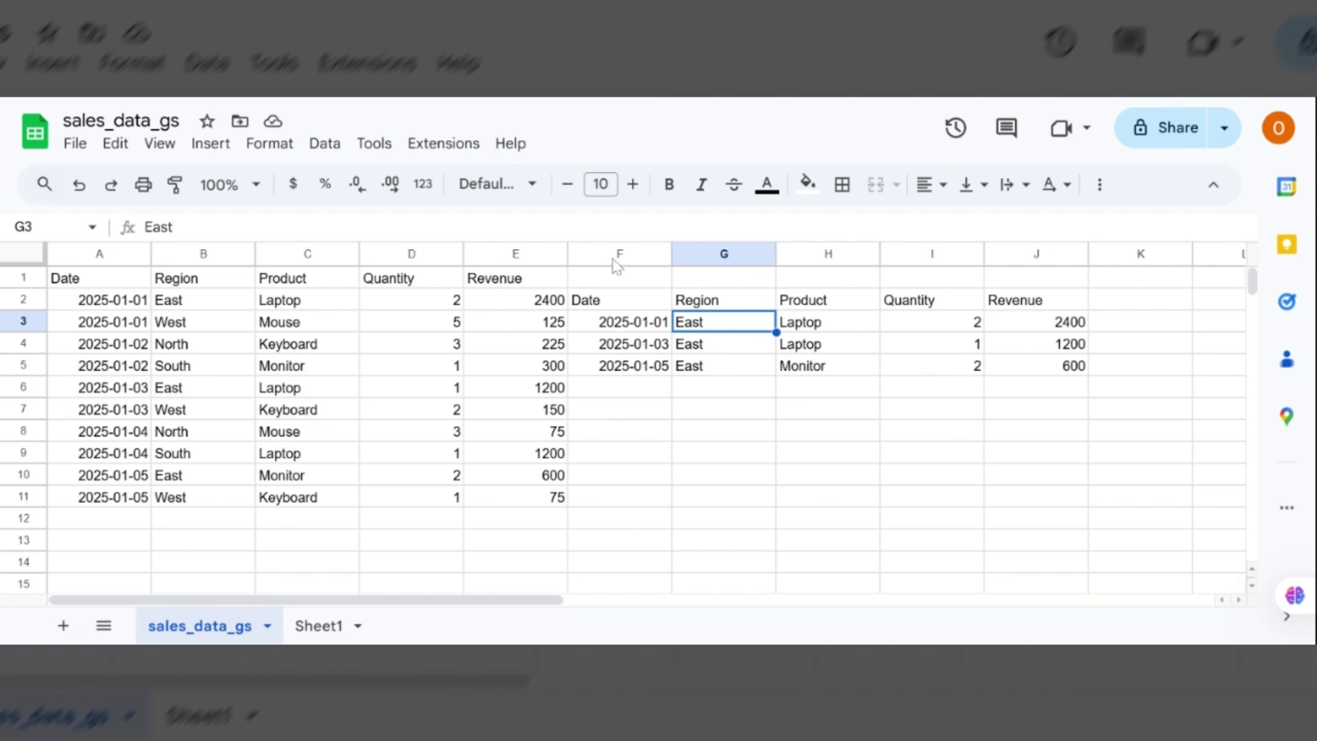
click(619, 300)
key(Delete)
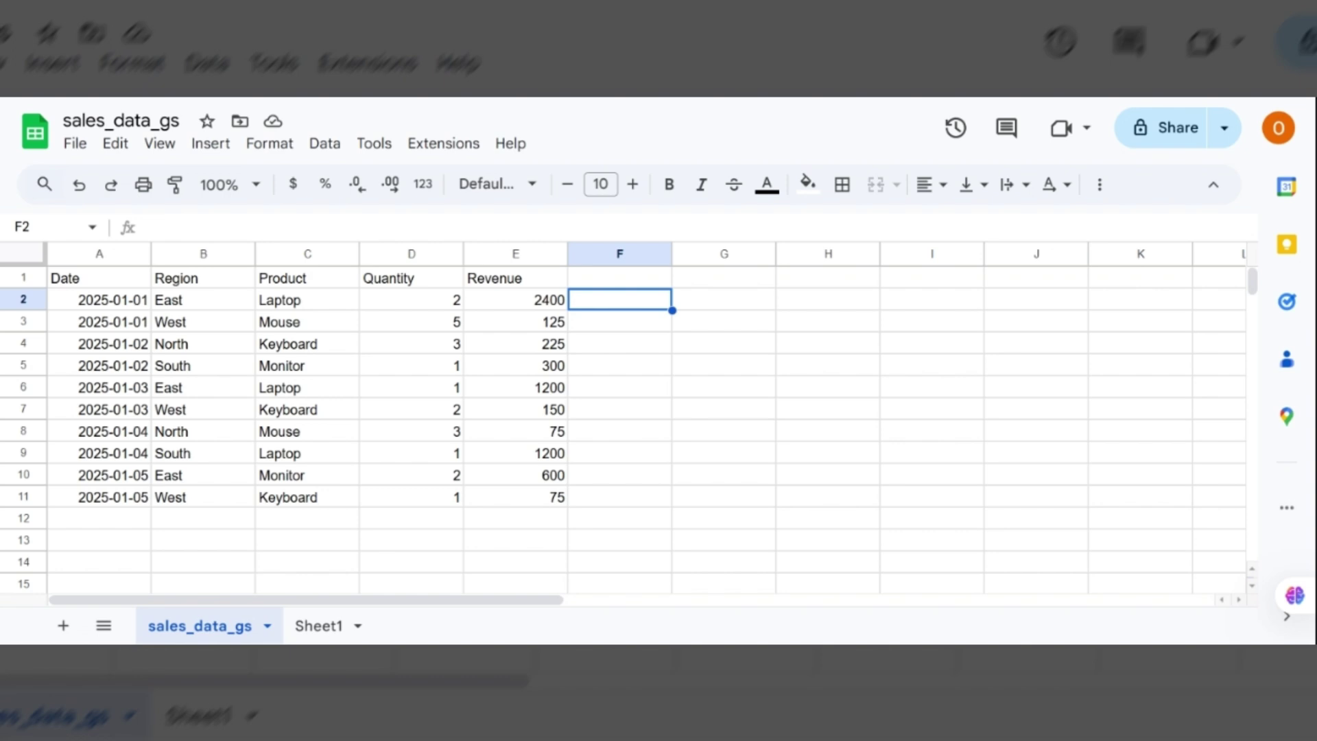
Start a QUERY formula in cell F2 with columns A:E as its data range.
text(=Q)
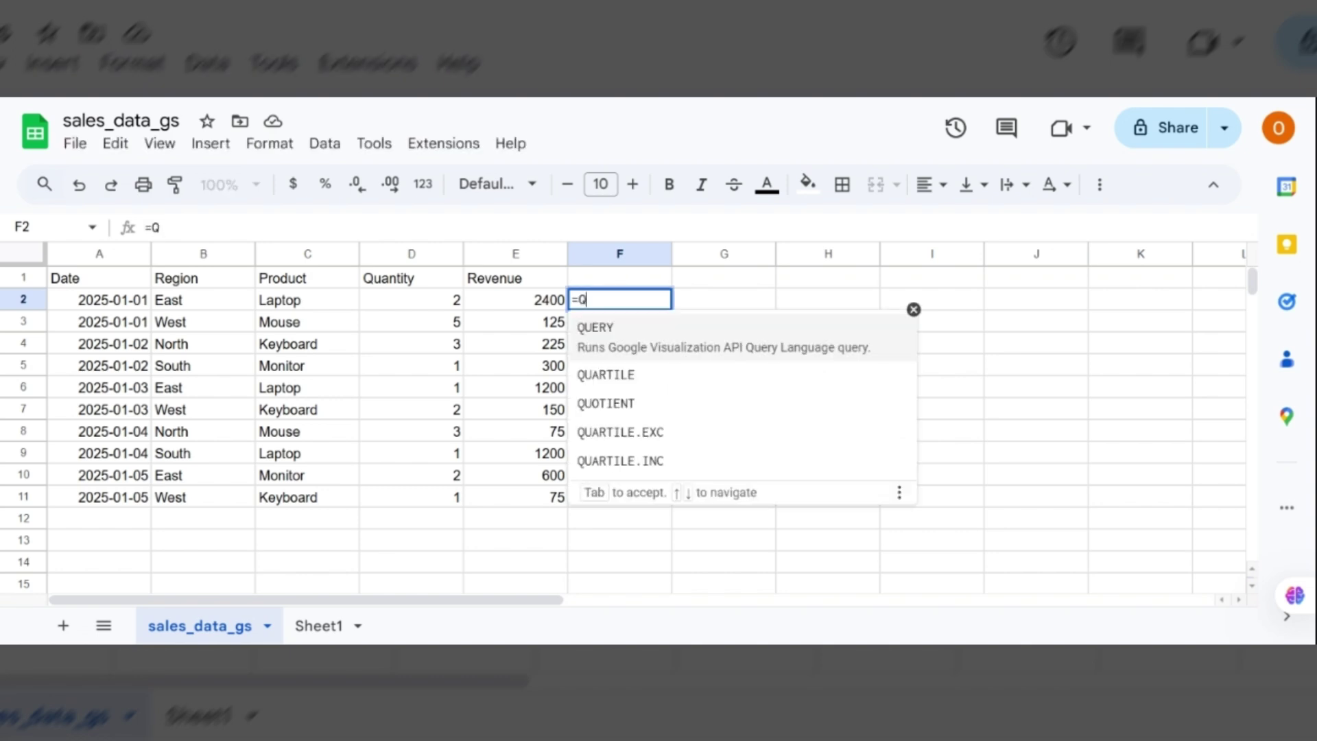
text(UE)
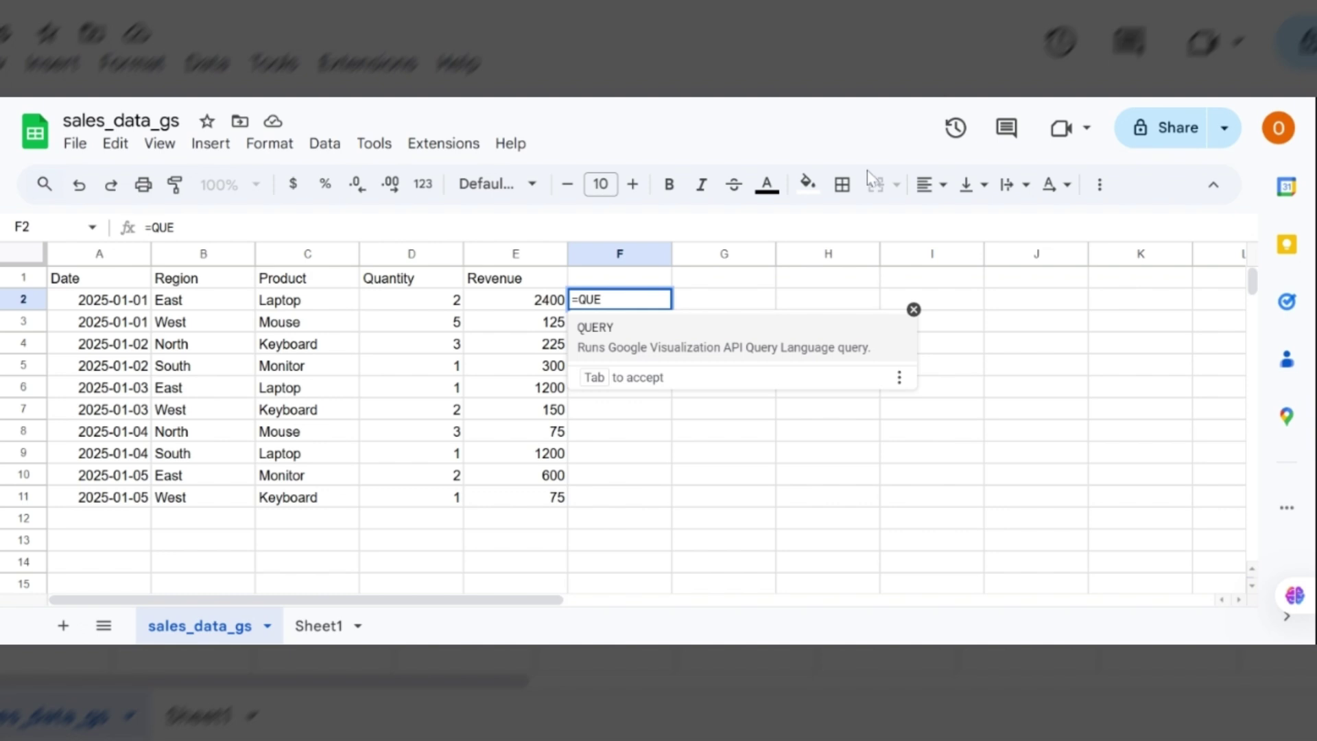
click(749, 351)
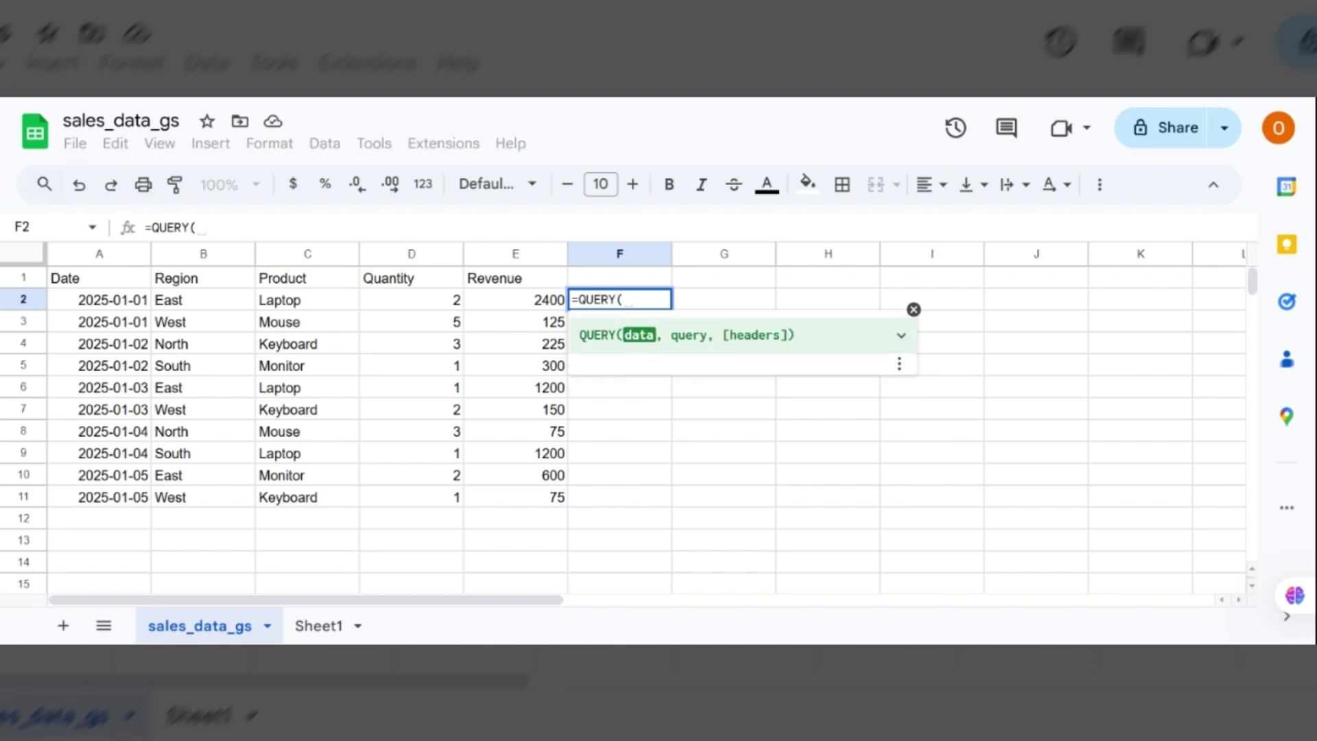
text(A)
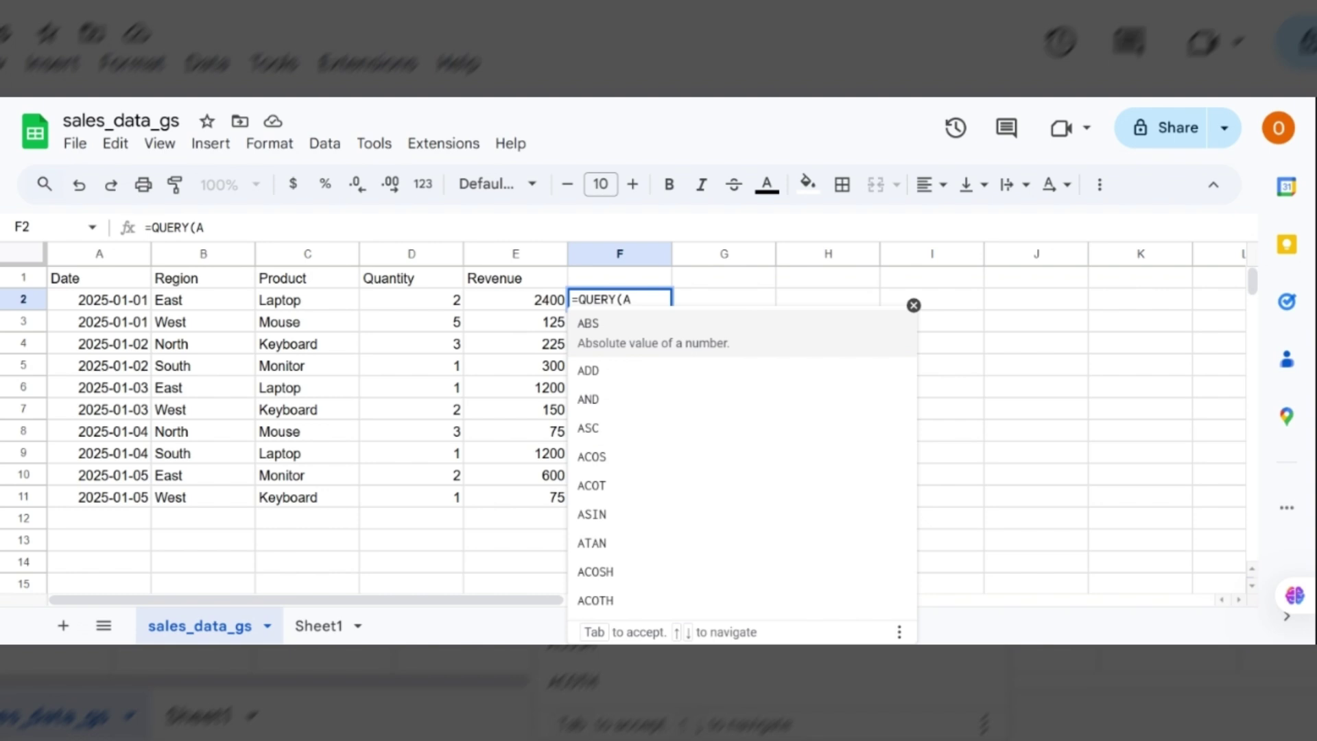
text(:e)
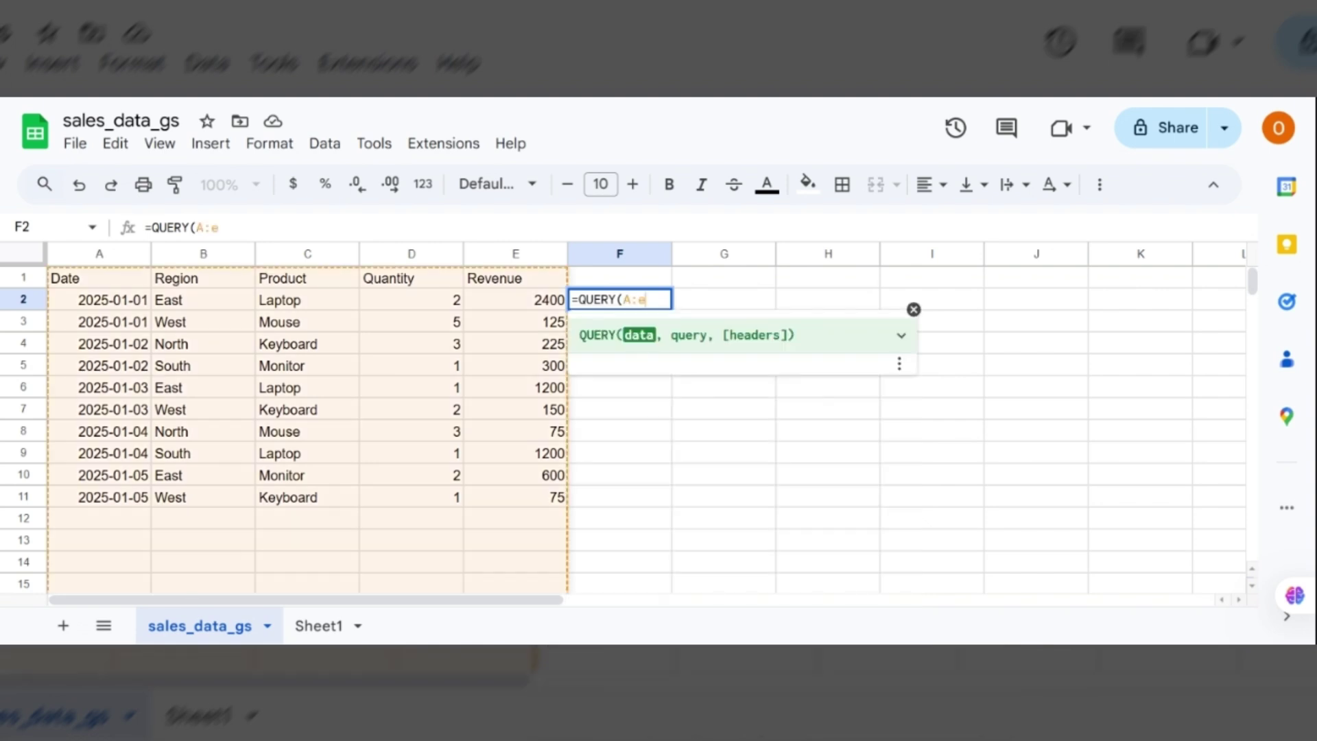
key(BackSpace)
text(E,)
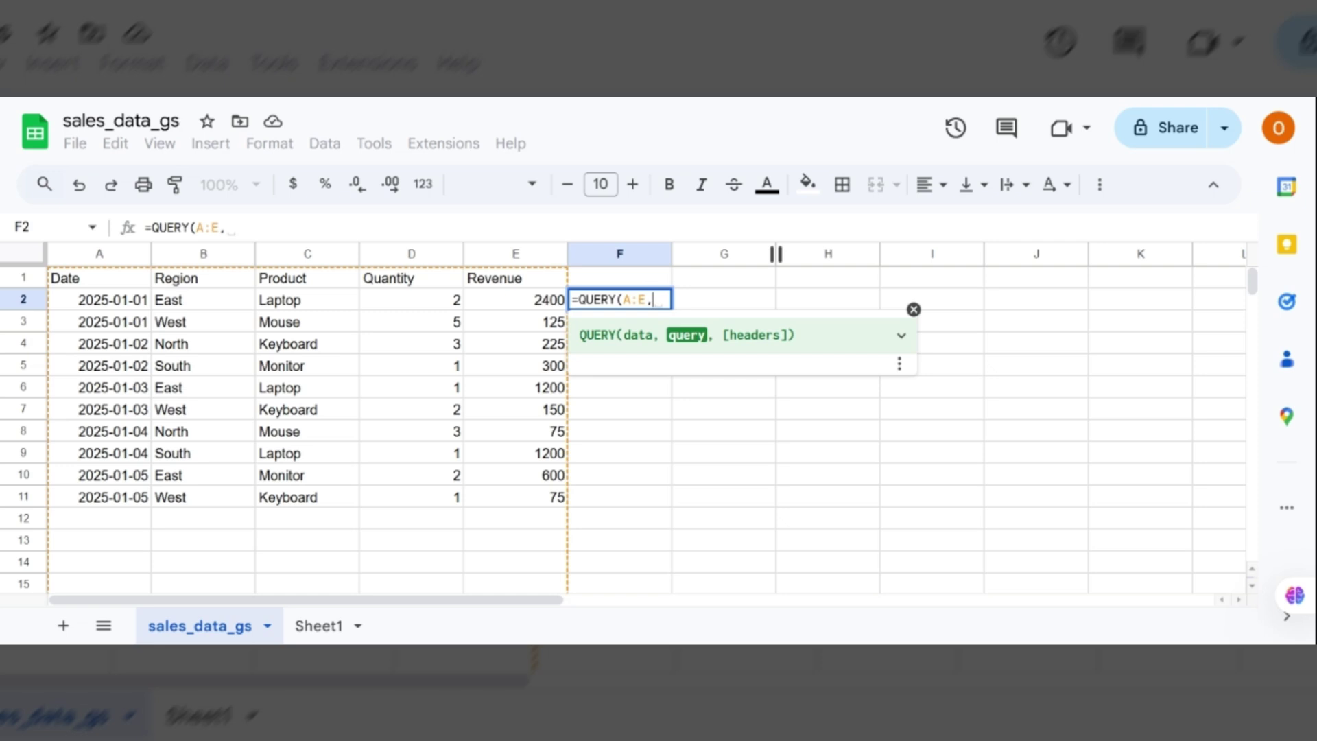
Write the query string's first part, "SELECT B SUM(E) GROUP BY B, to total the revenue for each region.
text(")
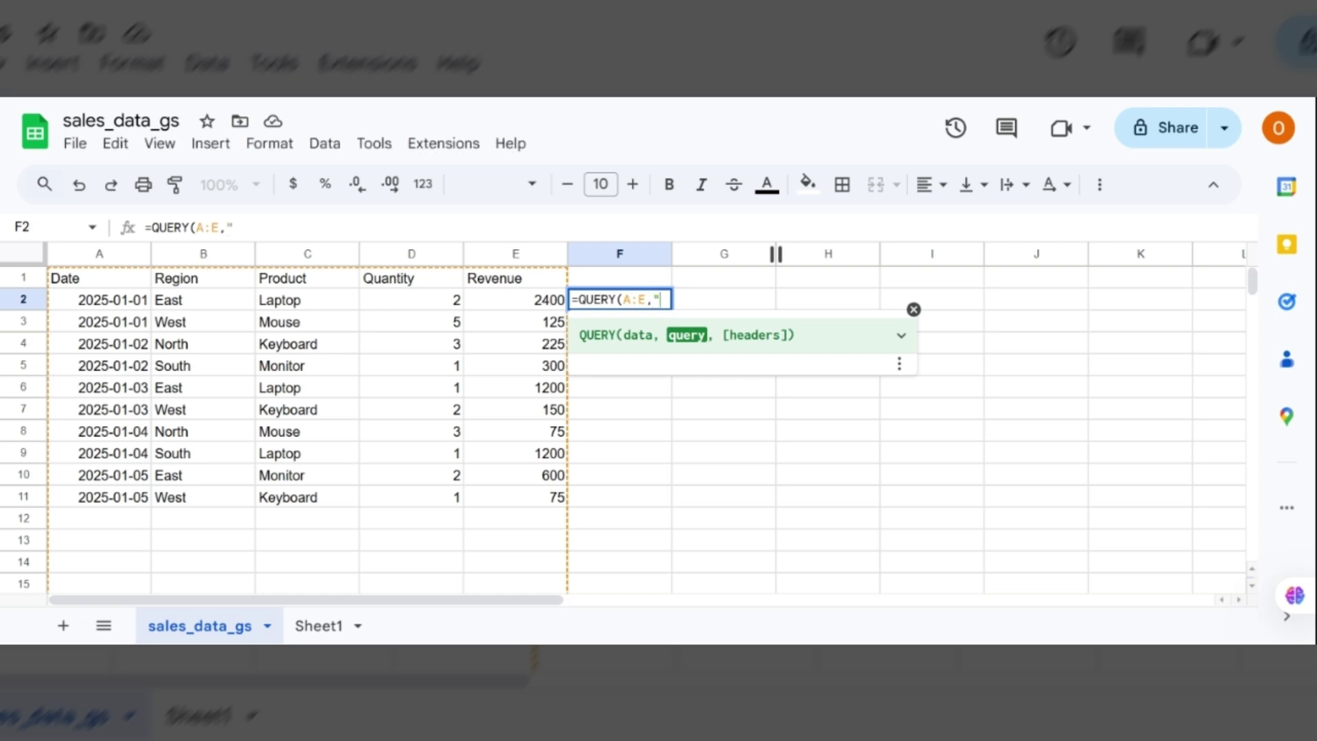
text(SELEC)
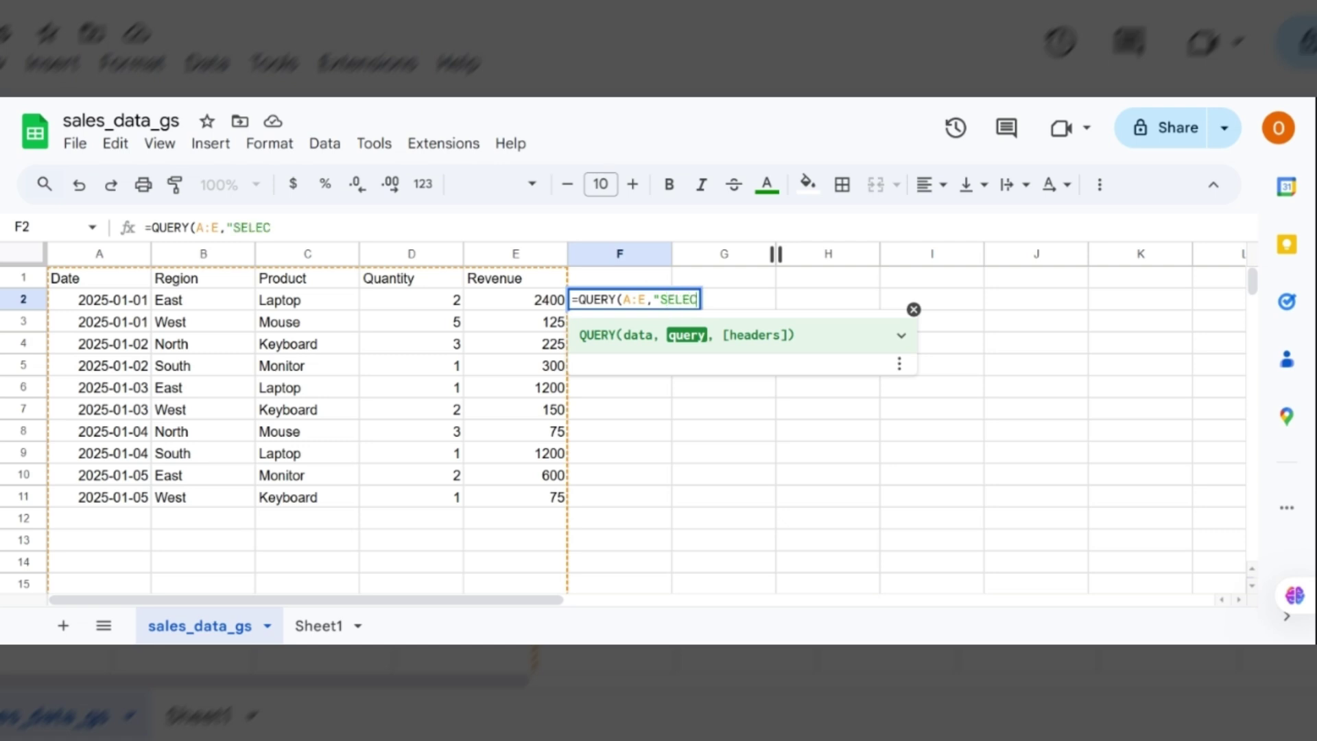
text(T B)
text(SU)
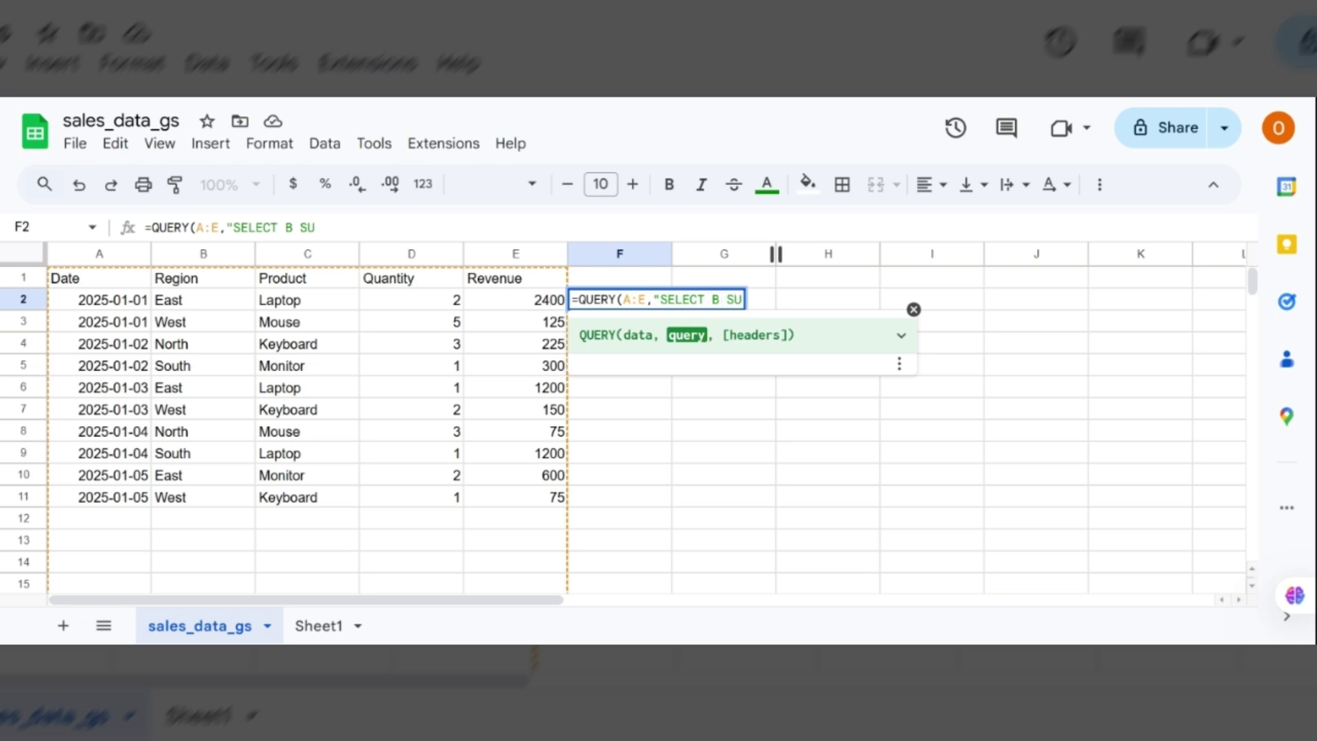
text(M (e)
key(BackSpace)
text(E0)
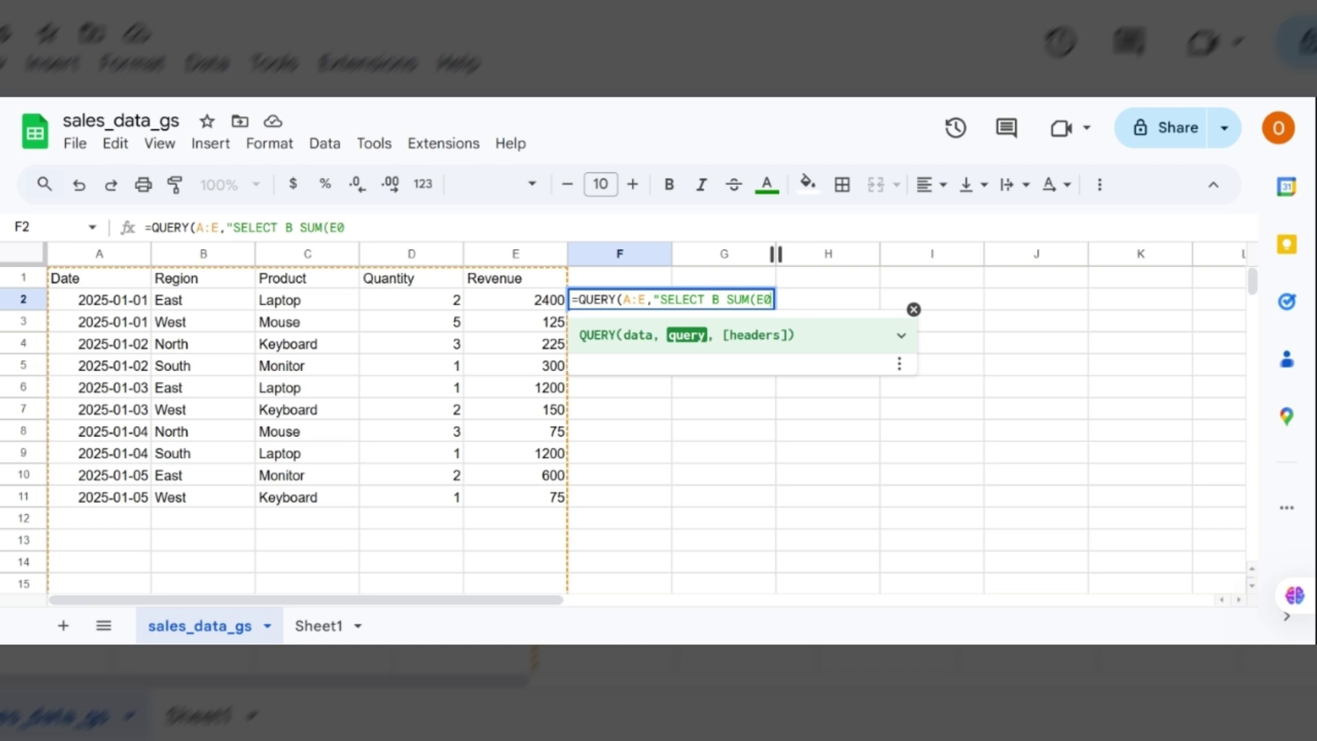
key(BackSpace)
text() GR)
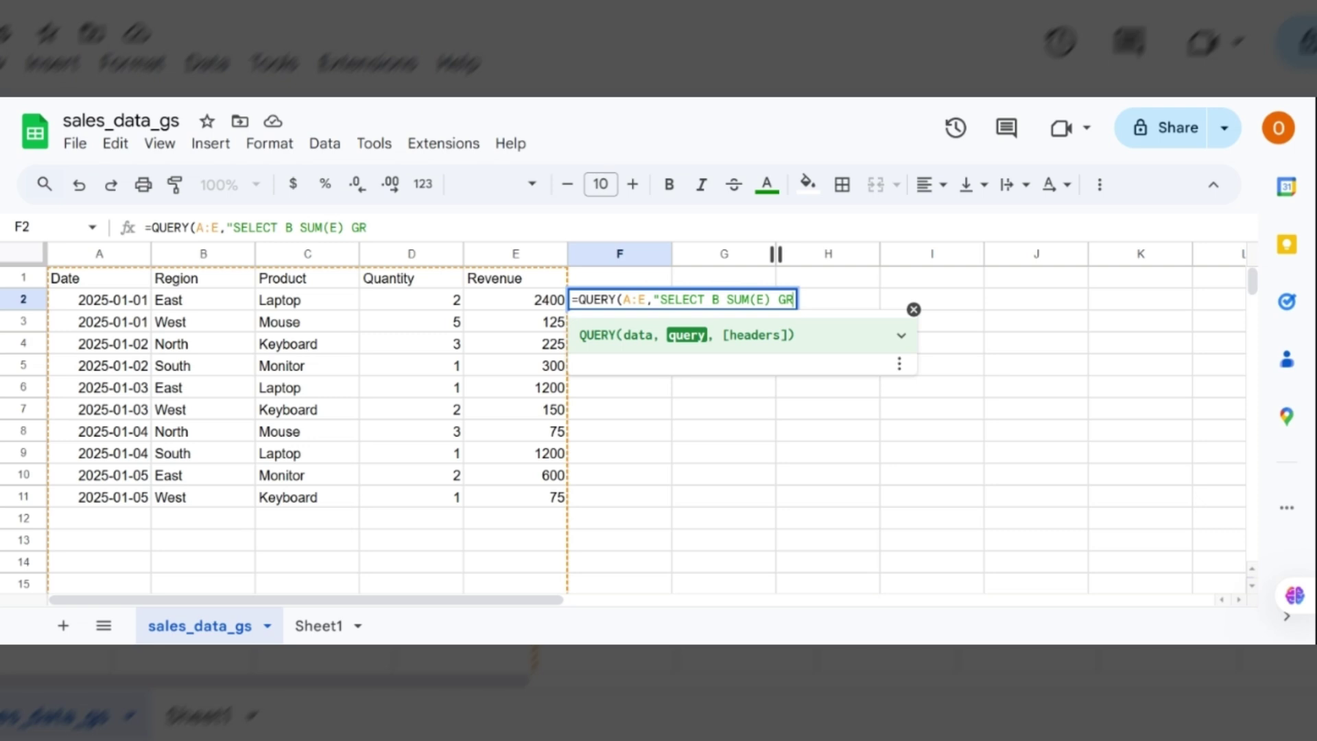
text(OUP)
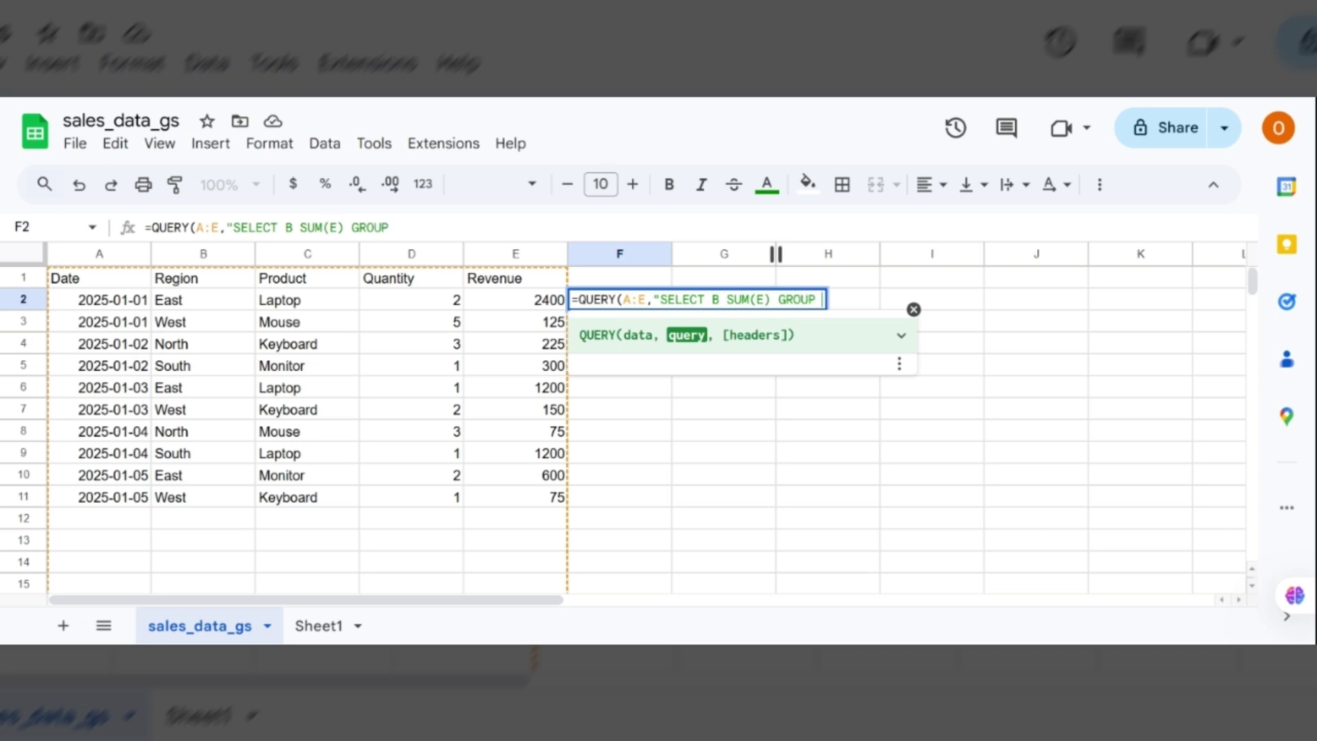
text( BY)
text(B)
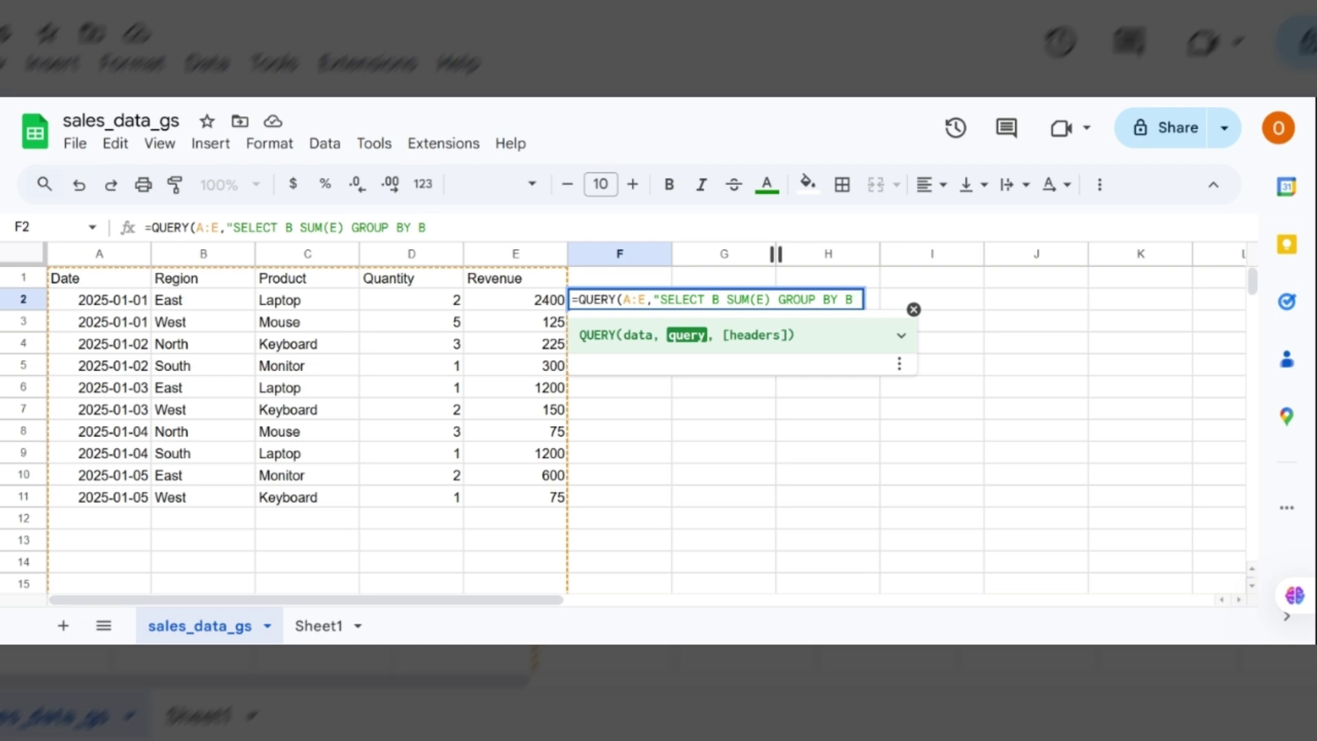
Add LABEL B 'Region', to the query string in F2 and insert a comma after SELECT B.
text( LABEL)
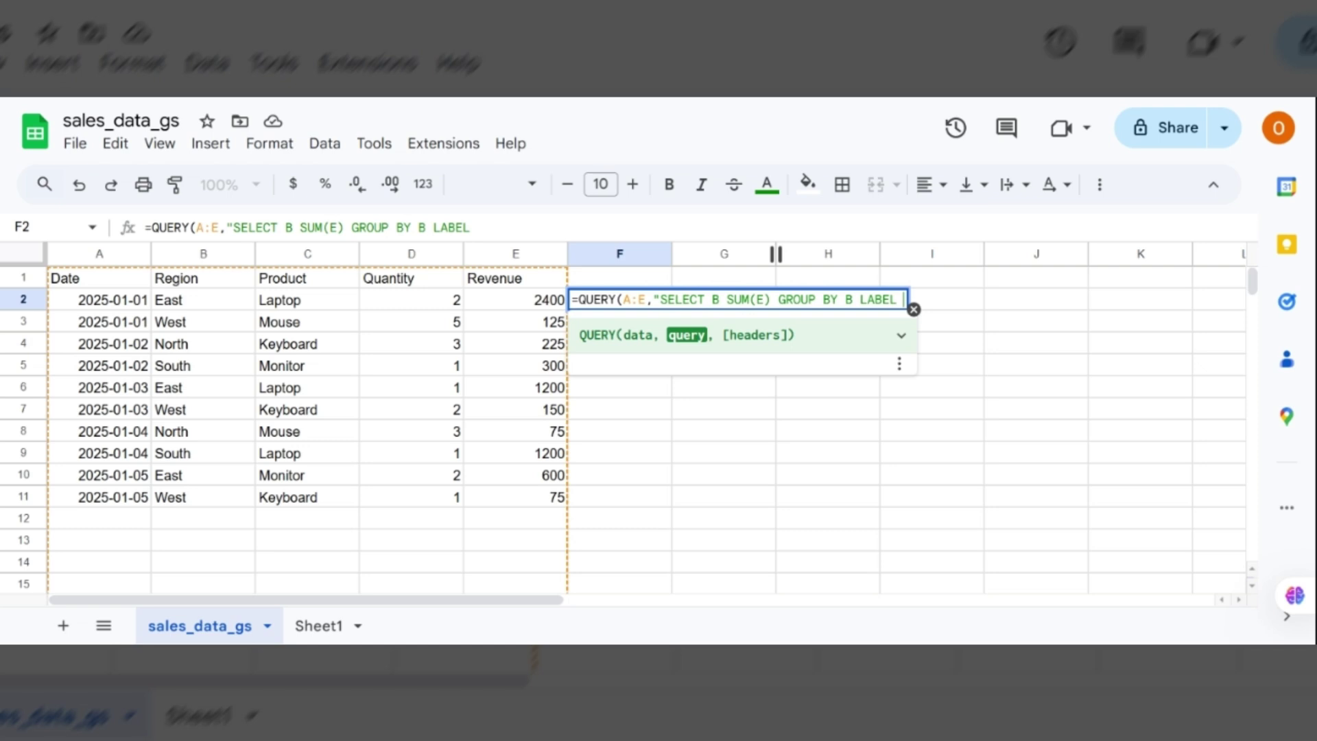
text( B,)
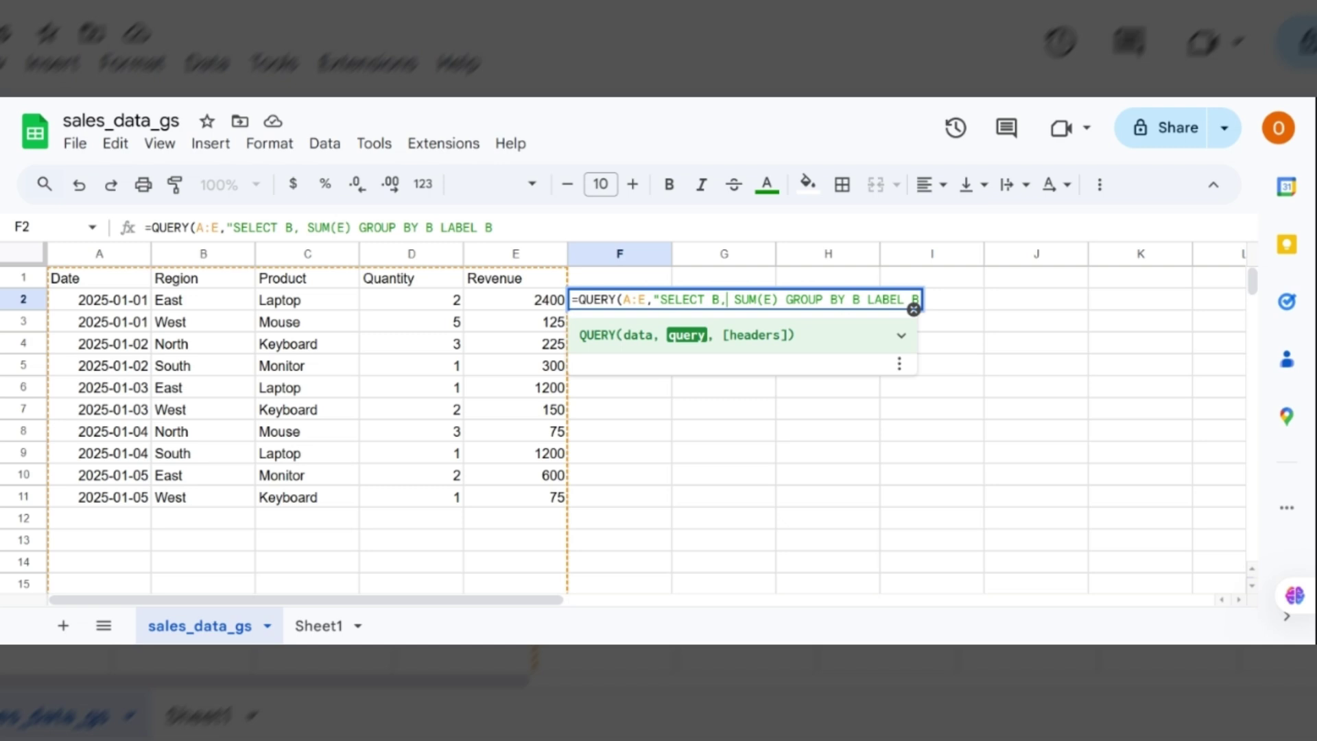
click(875, 299)
text('RE)
key(BackSpace)
text(eg)
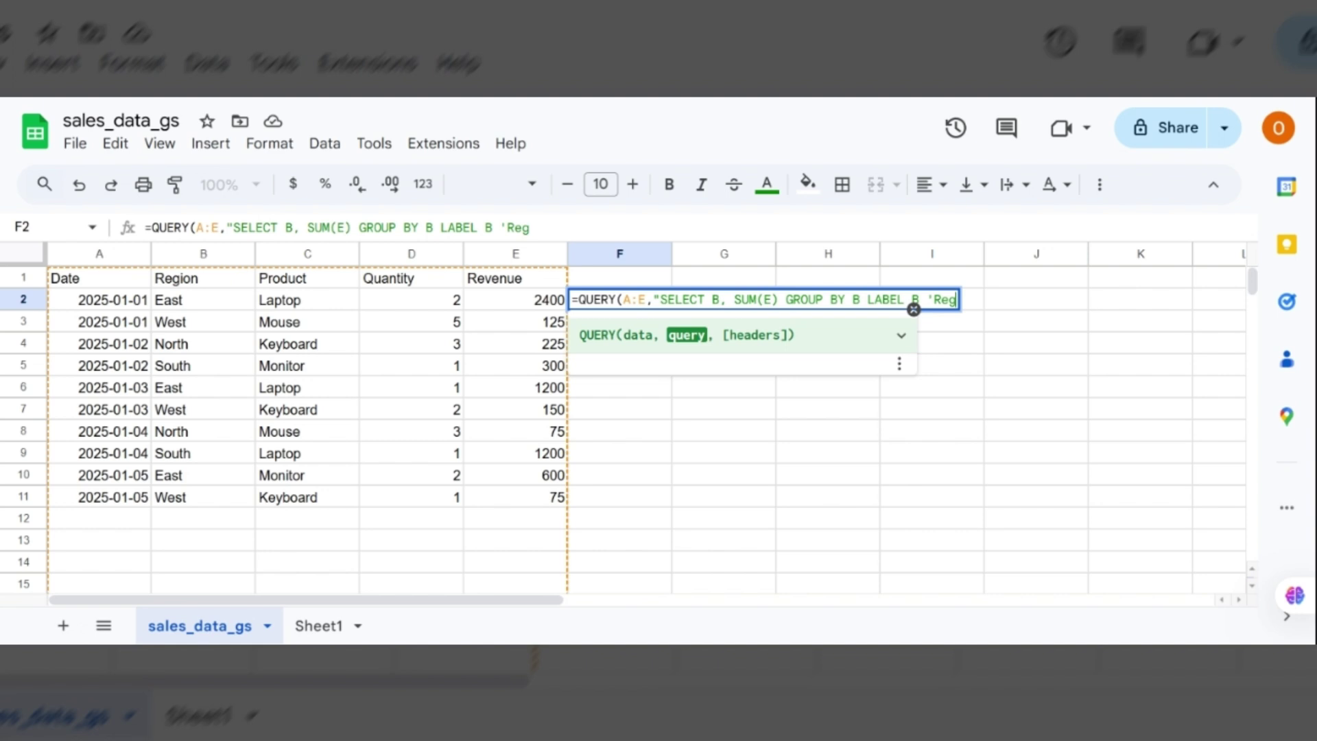
text(ion)
text(',)
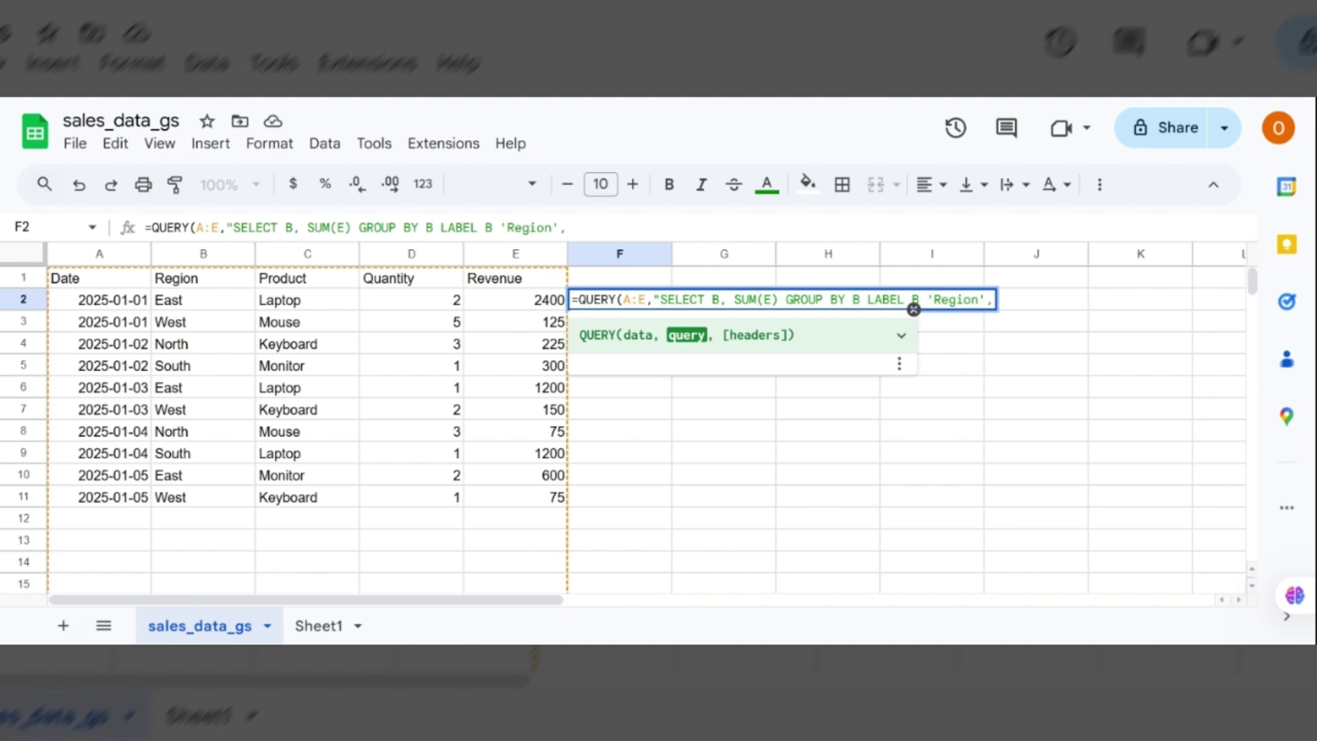
Finish the QUERY formula in F2 by labelling SUM(E) as 'TOTAL REVENUE' and enter it.
text(SUM)
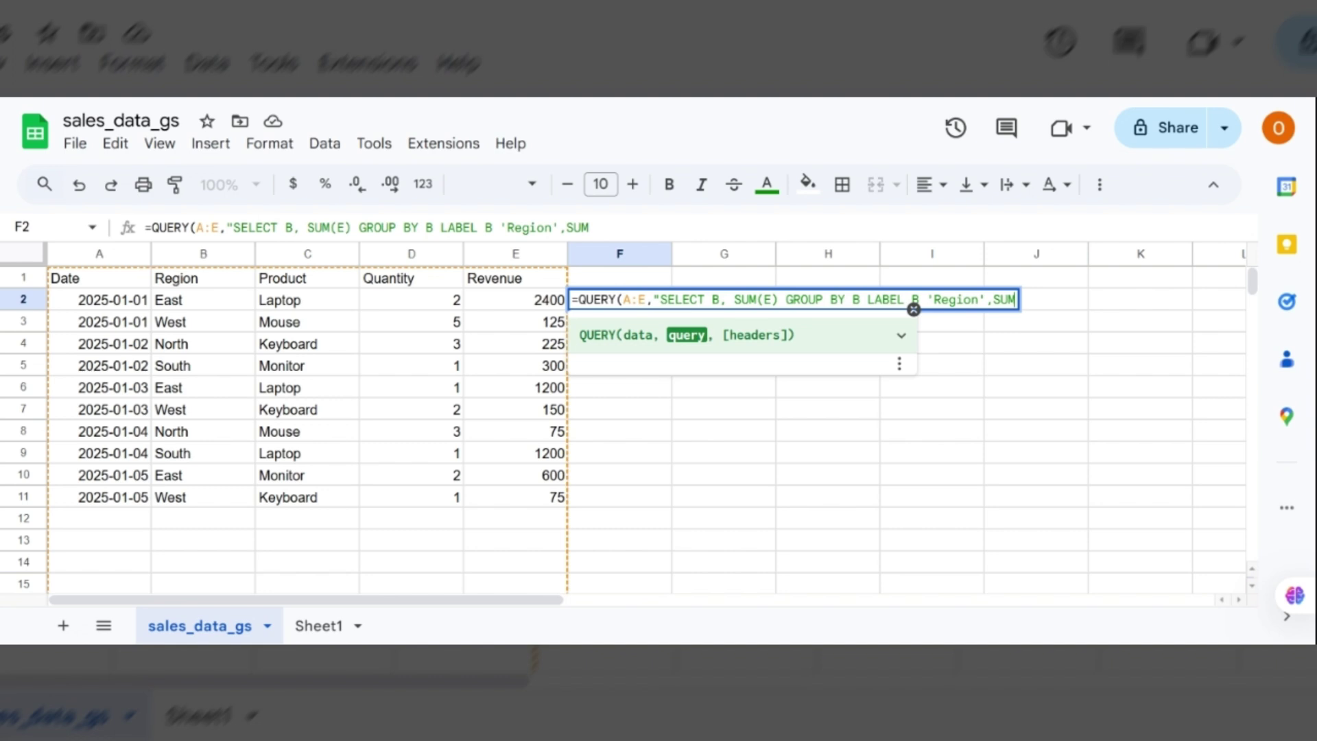
text((E))
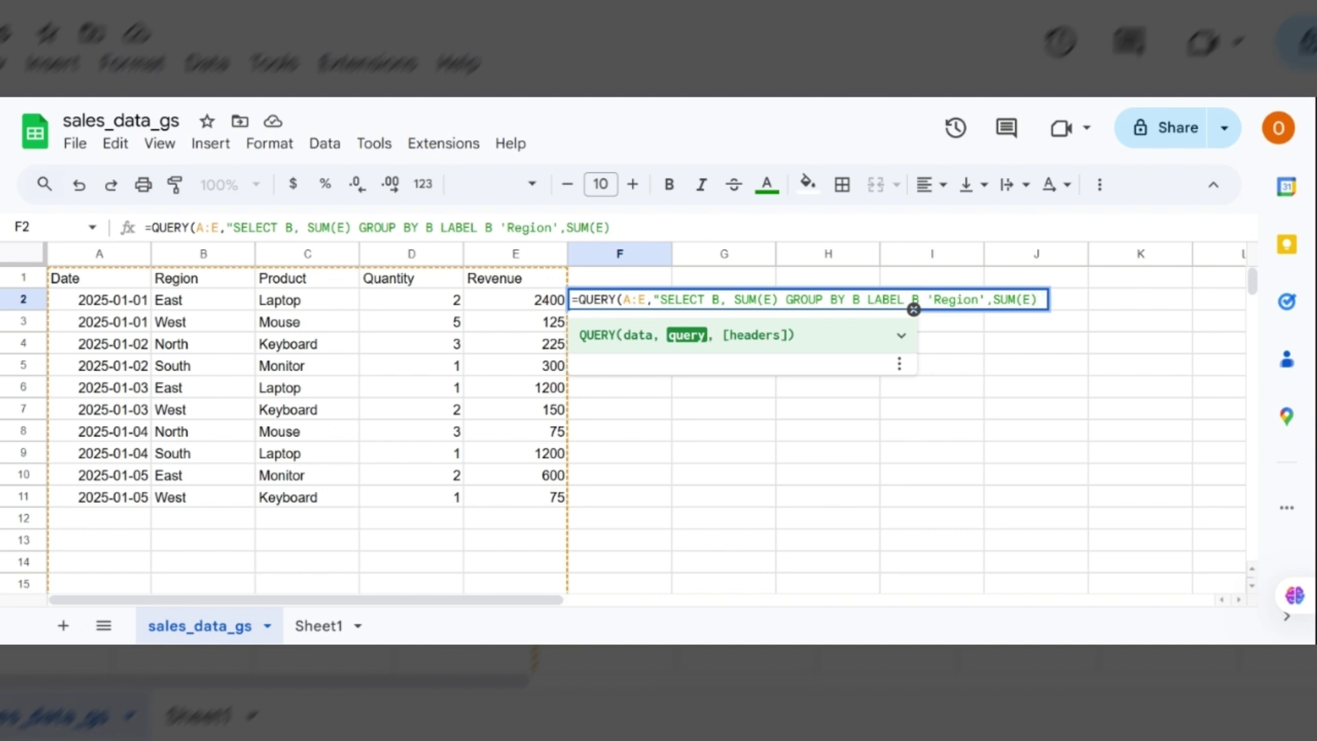
text('TOT)
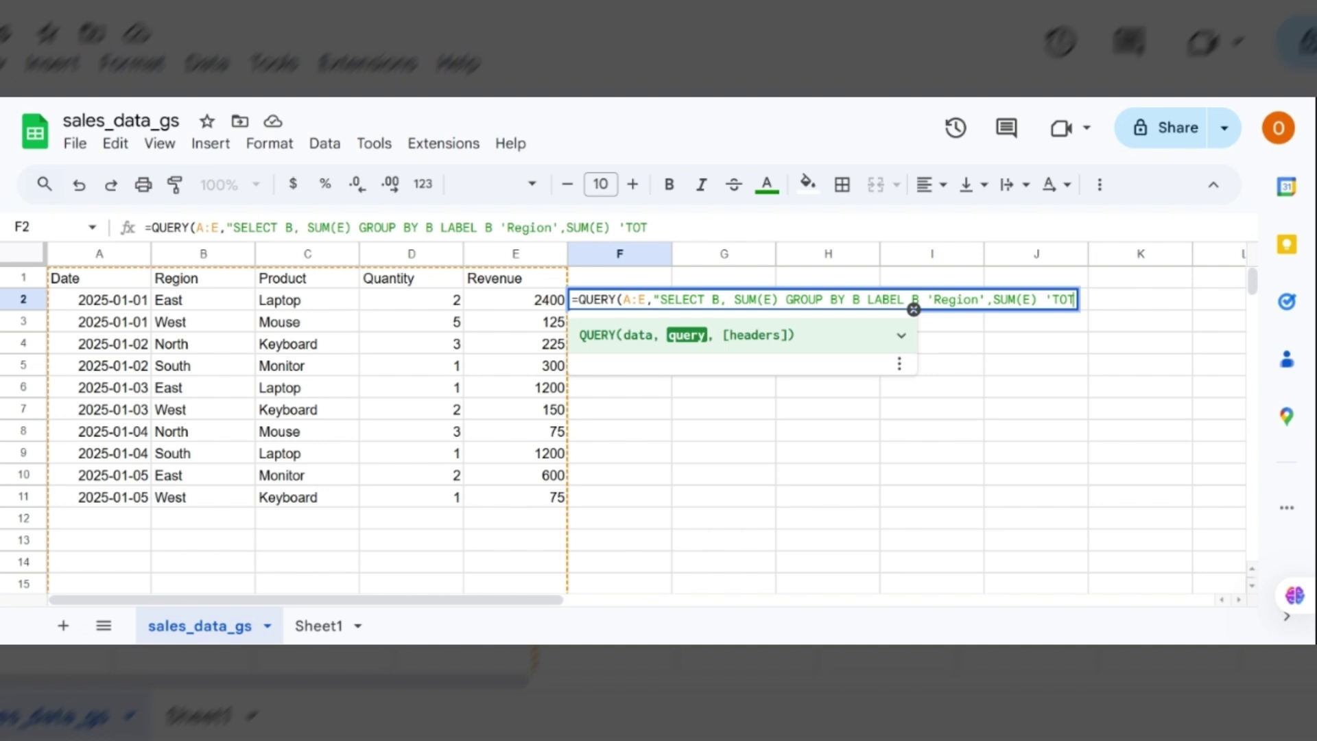
text(AL REVEN)
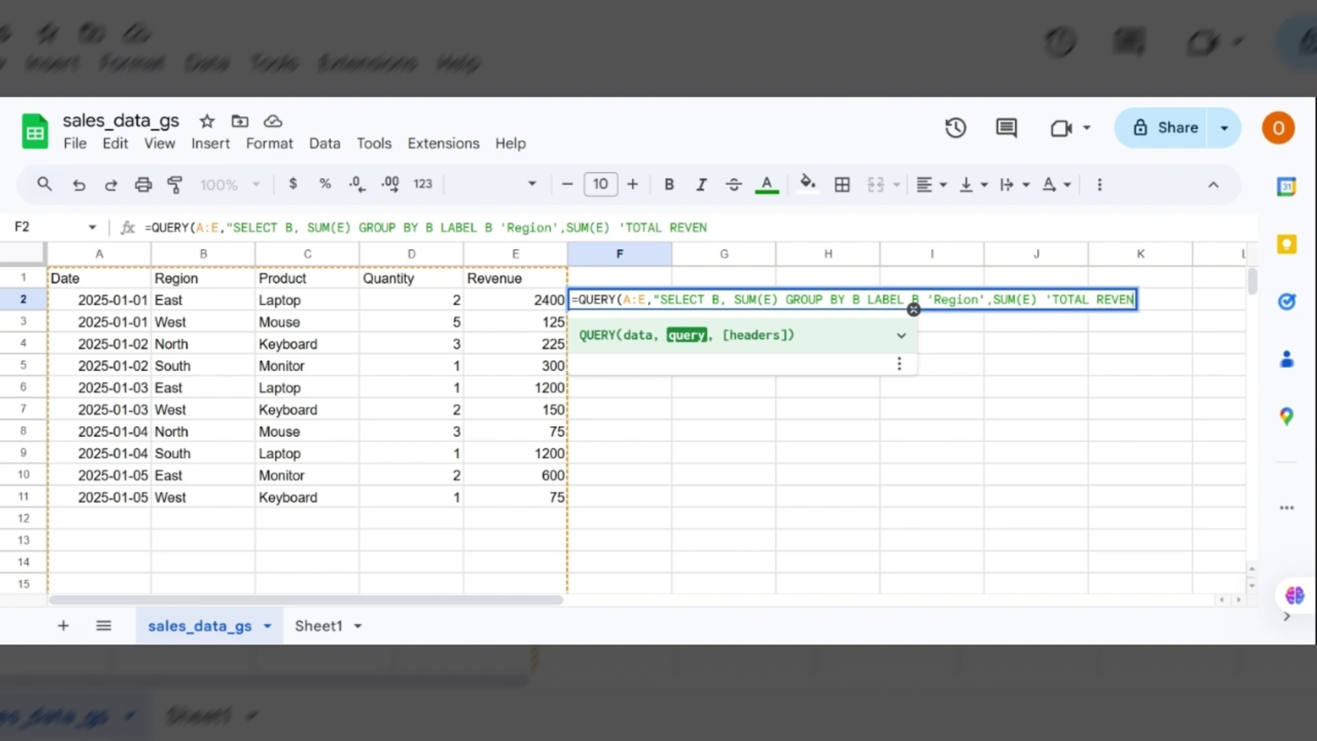
text(UE'")
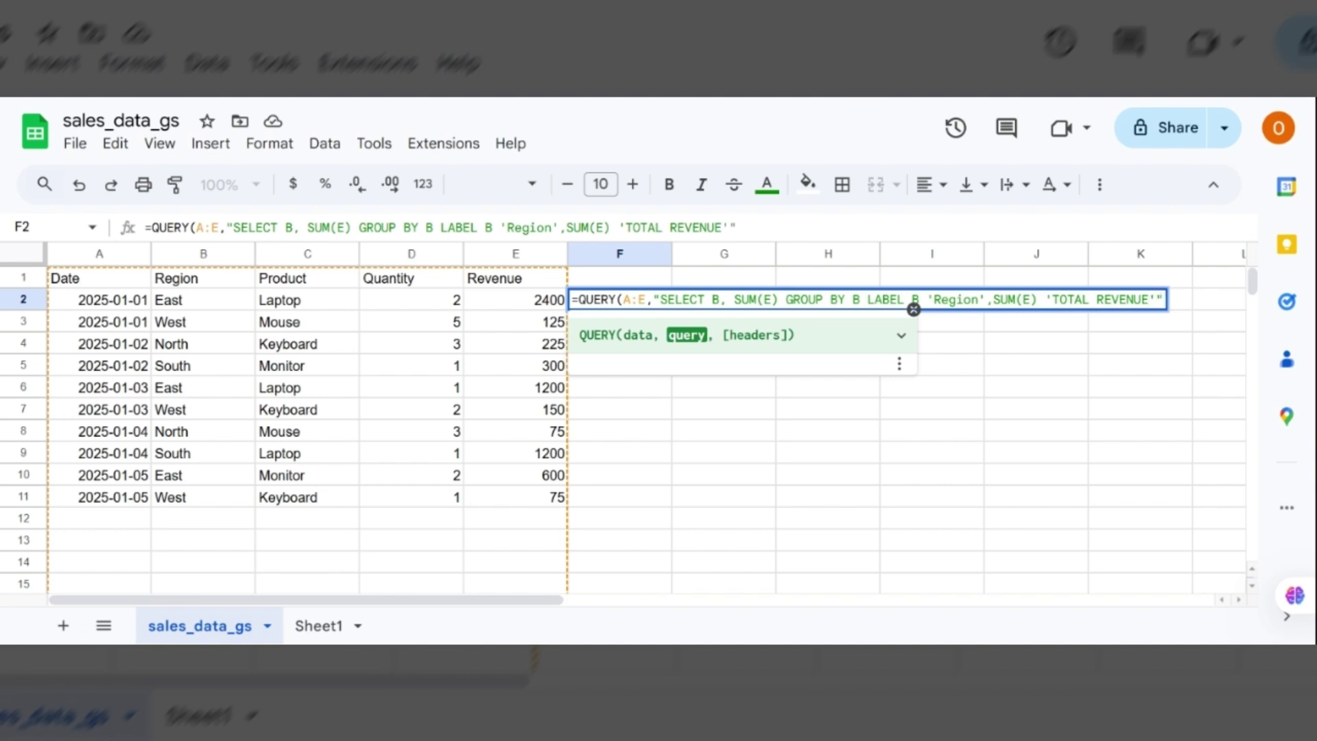
key(Return)
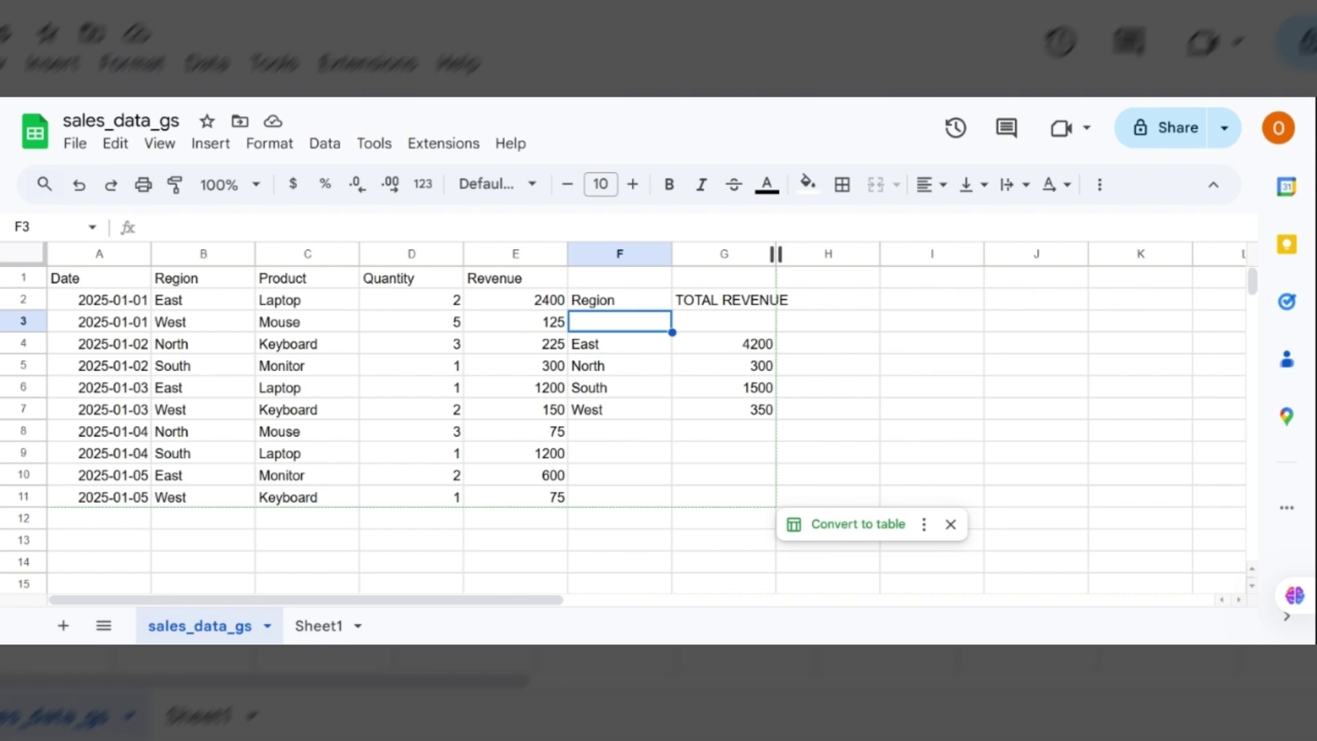
Widen column G to fit its TOTAL REVENUE header and select that header cell.
drag(774, 254, 792, 254)
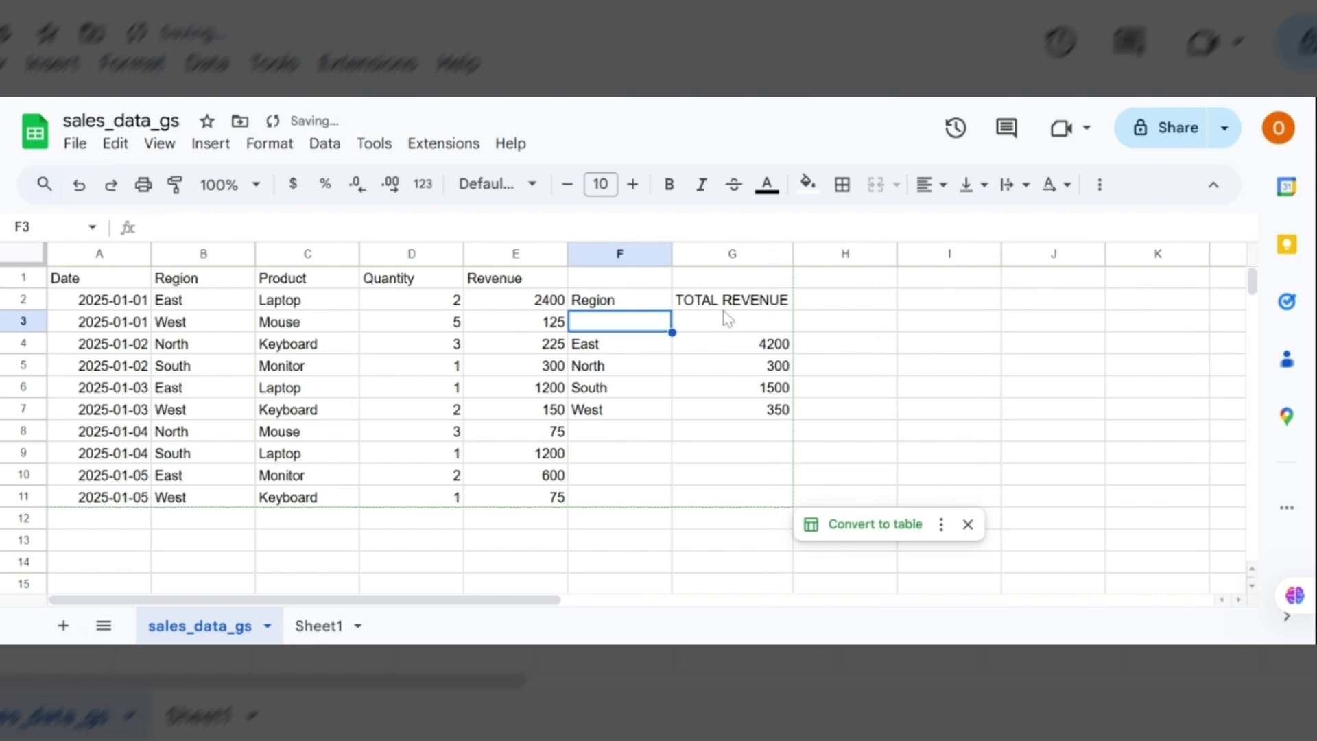
click(740, 310)
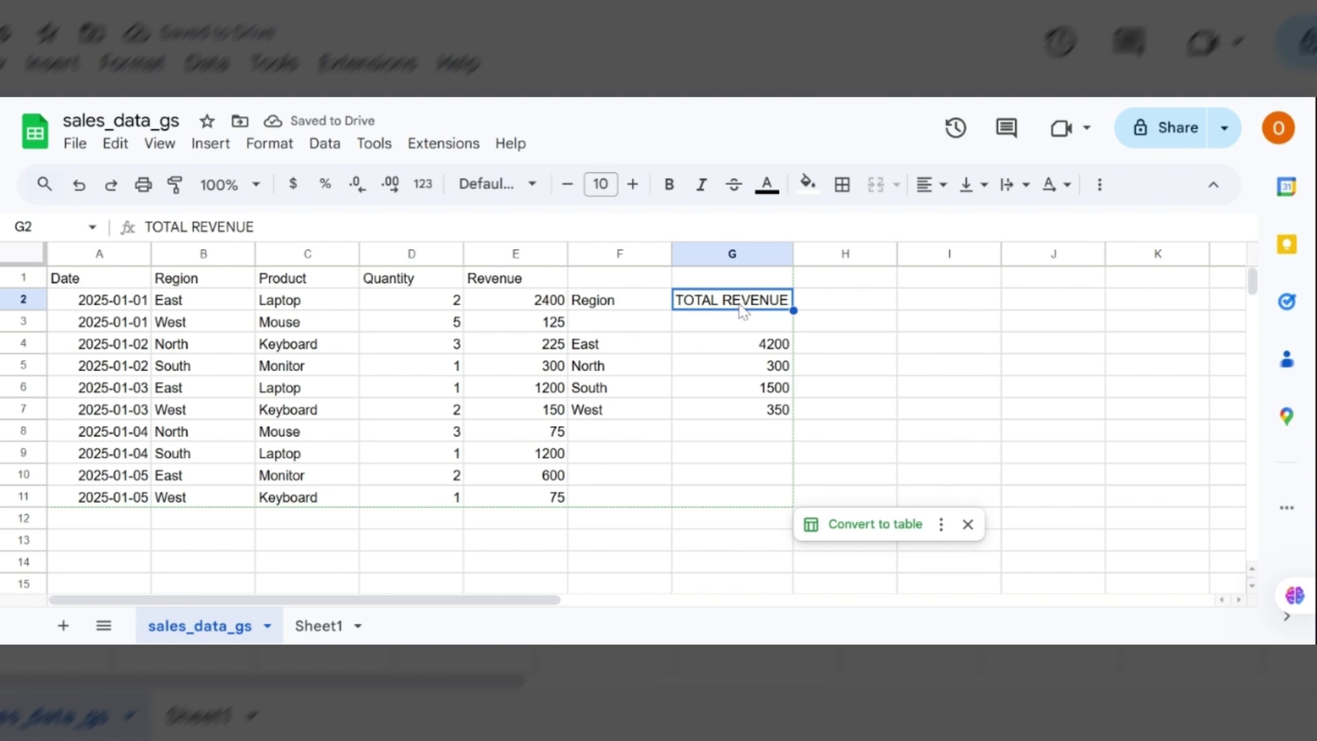